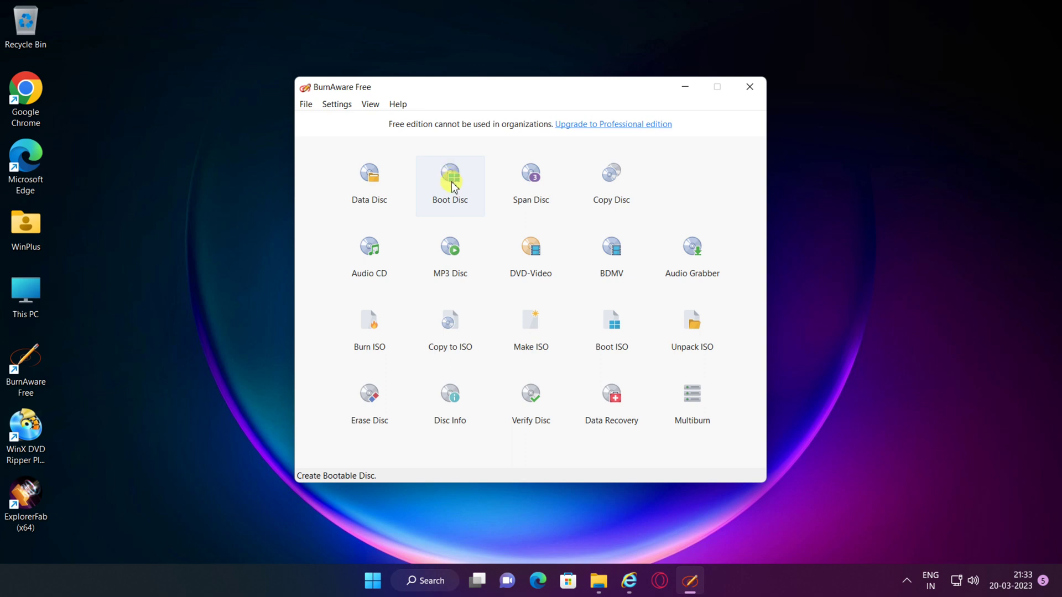
Start a bootable disc compilation and open its disc size choices
{"action": "left_click", "coordinate": [449, 186]}
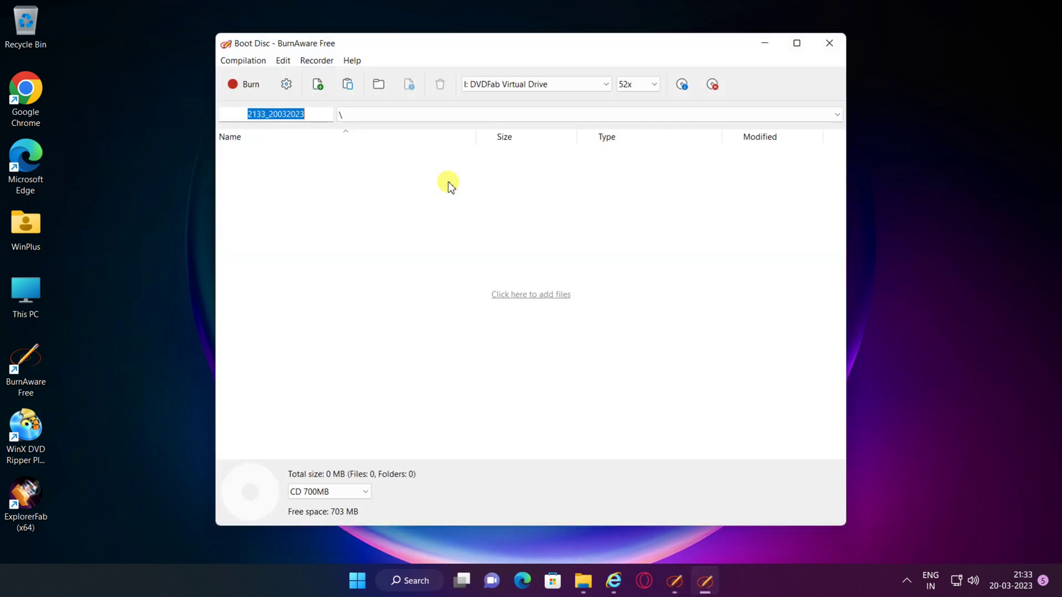
{"action": "left_click", "coordinate": [363, 489]}
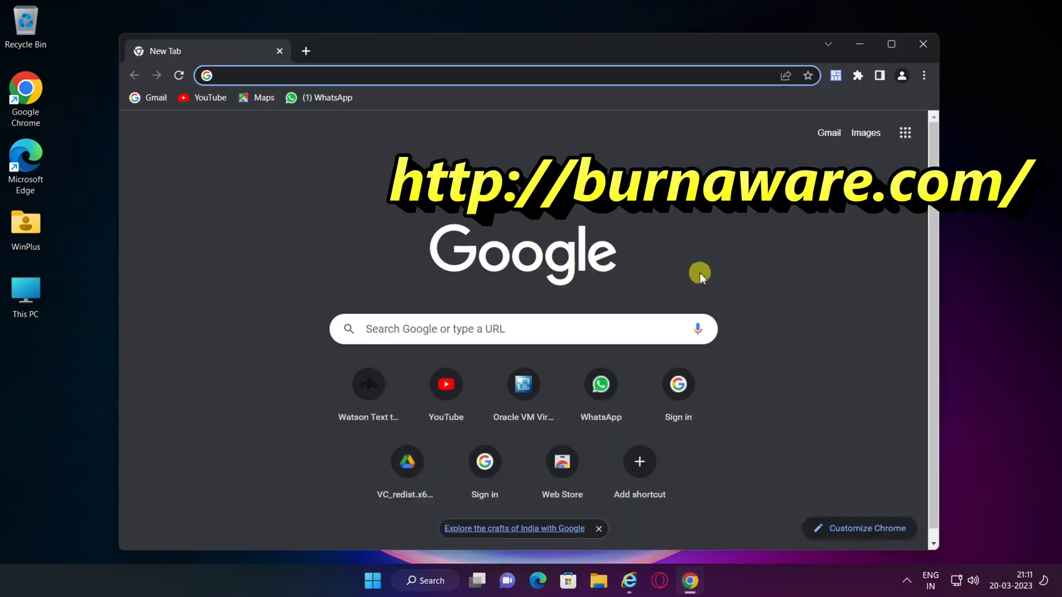
Open burnaware.com in the browser and download BurnAware Free 16.3 from the site's download page
{"action": "type", "text": "bur"}
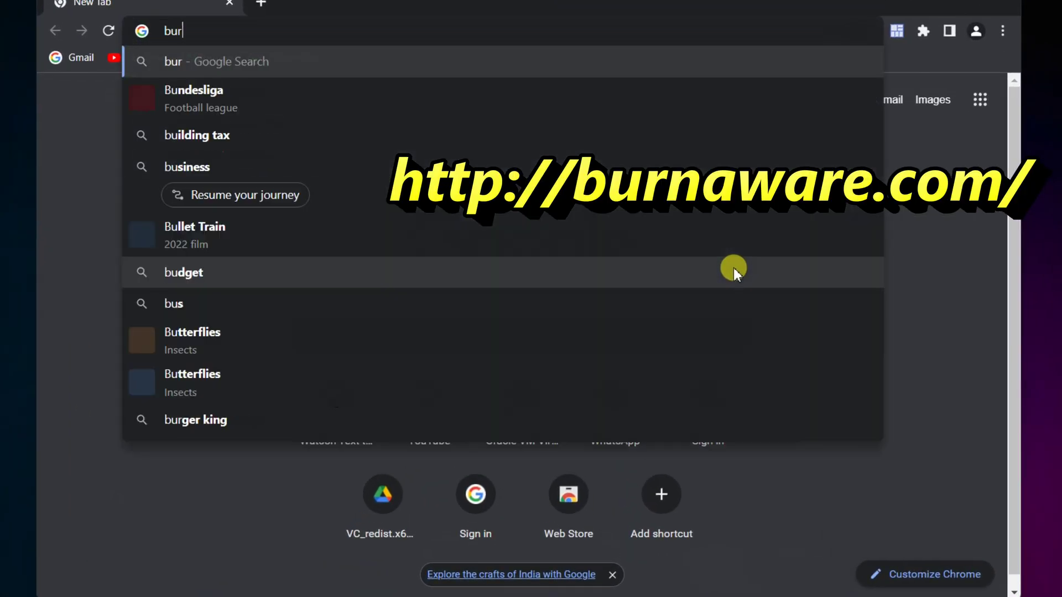
{"action": "type", "text": "naware."}
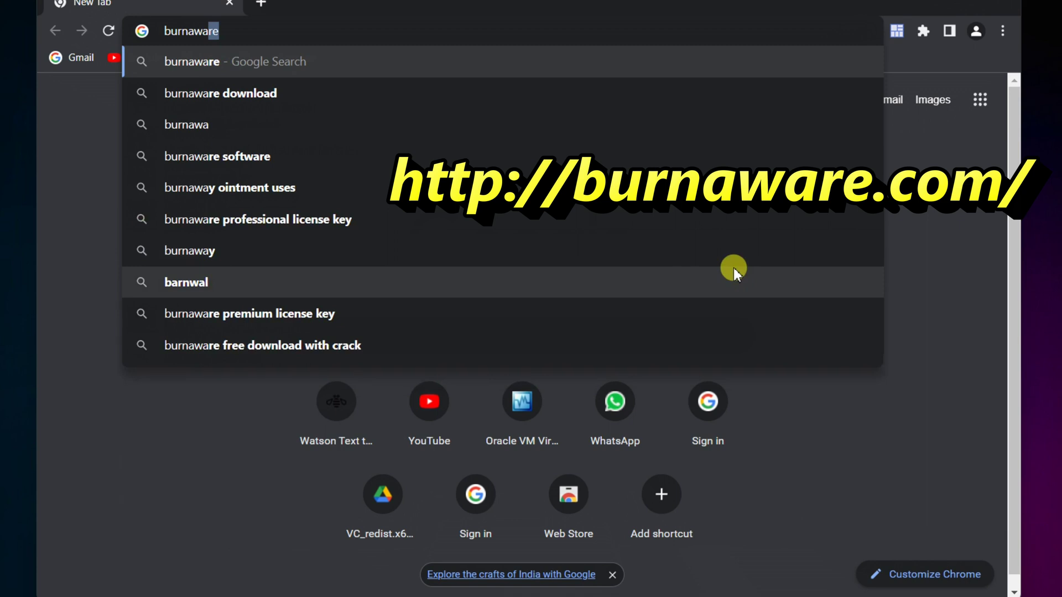
{"action": "type", "text": "com"}
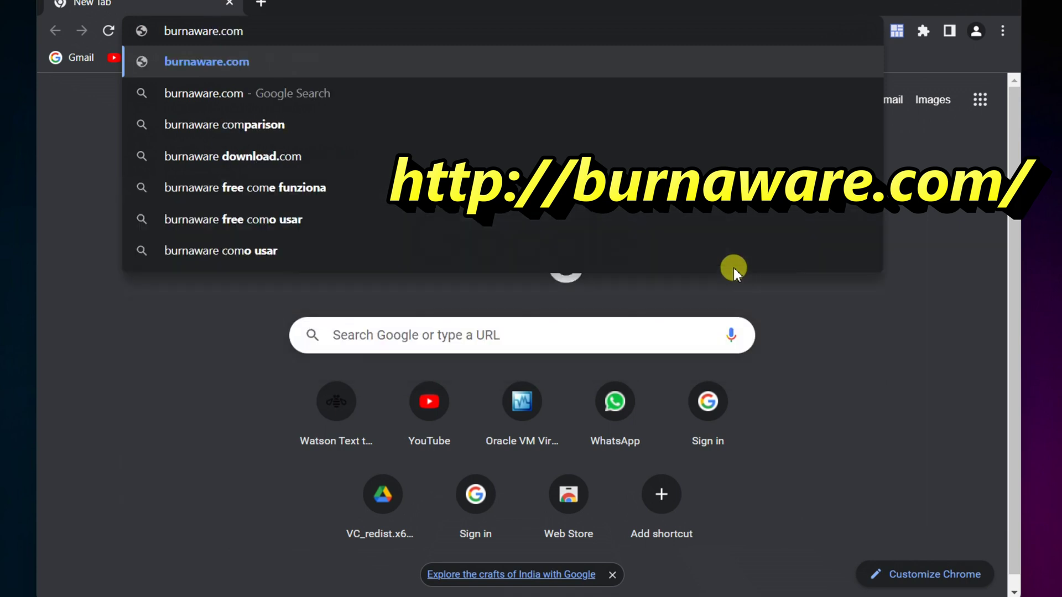
{"action": "key", "text": "Return"}
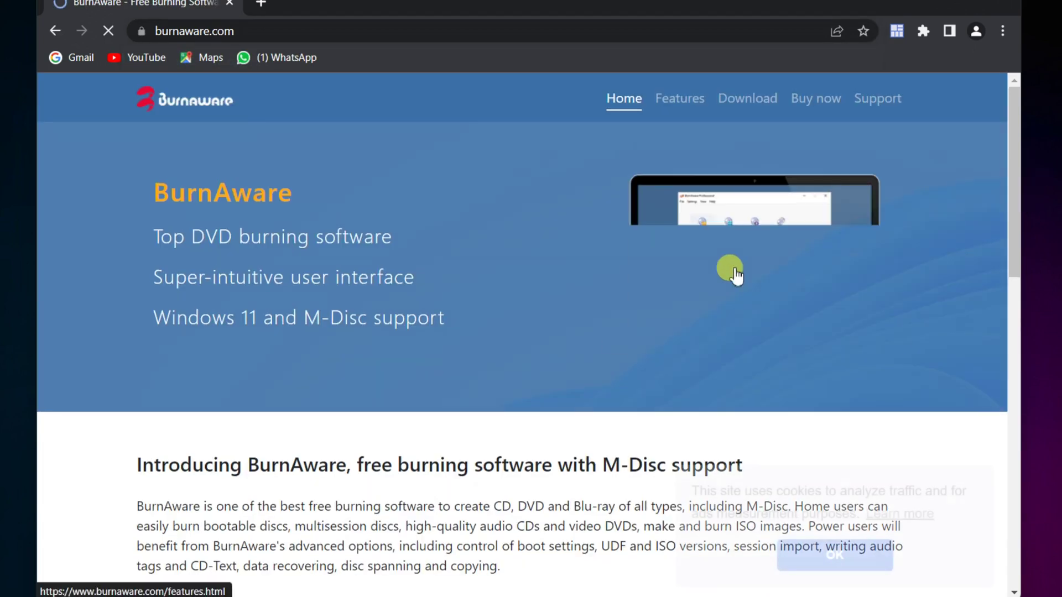
{"action": "left_click", "coordinate": [752, 104]}
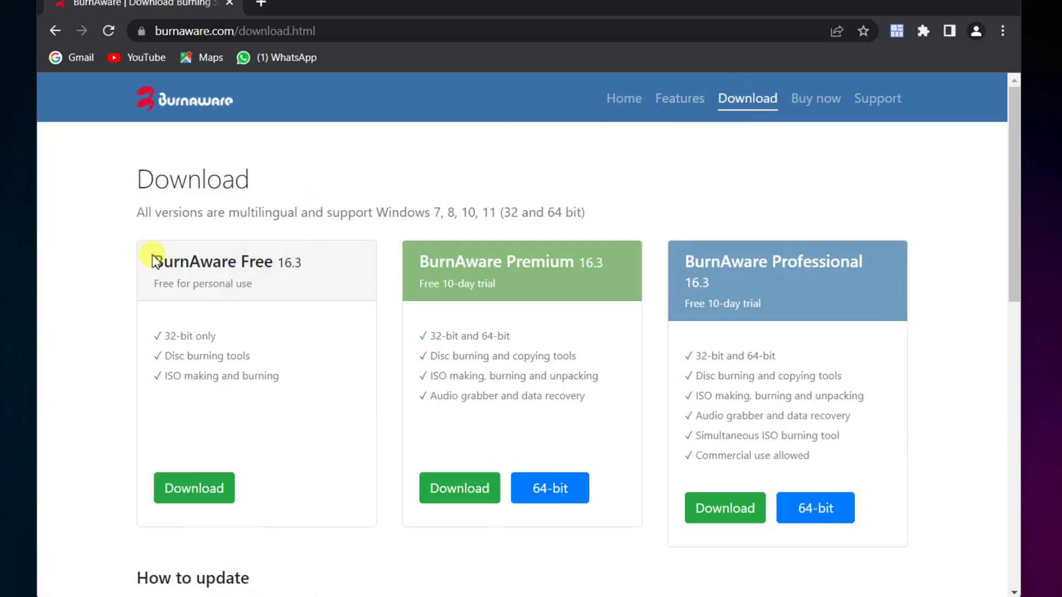
{"action": "left_click", "coordinate": [193, 490]}
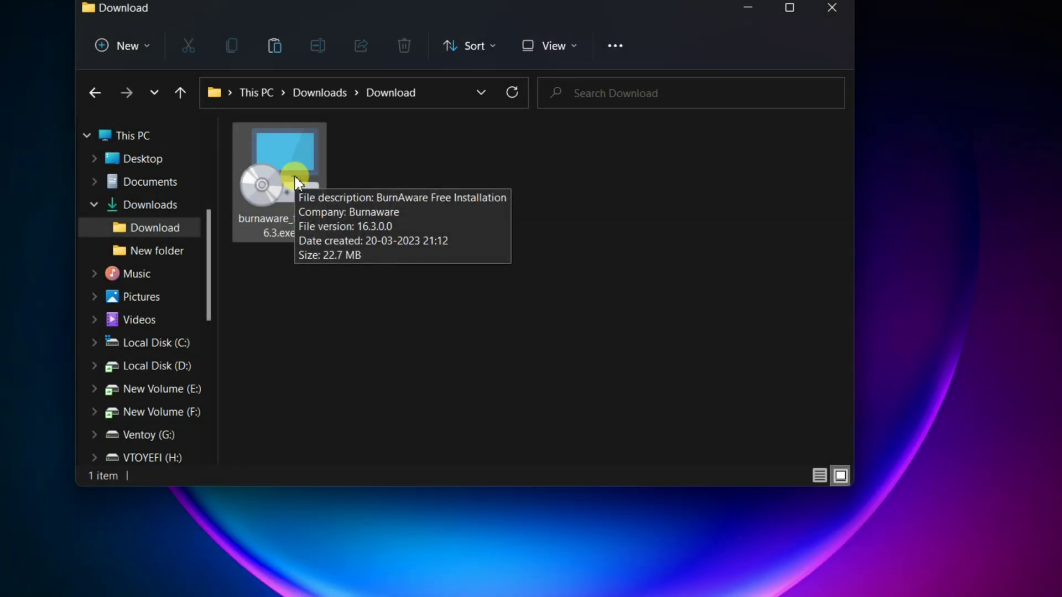
Run the burnaware_free_16.3.exe installer in English and accept the license agreement
{"action": "double_click", "coordinate": [295, 182]}
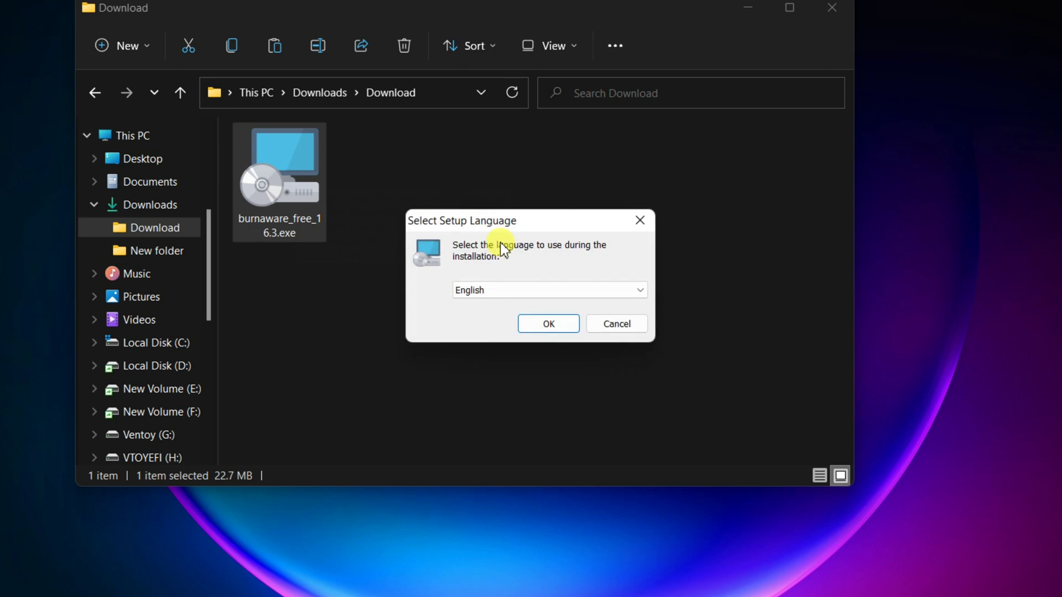
{"action": "left_click", "coordinate": [534, 329]}
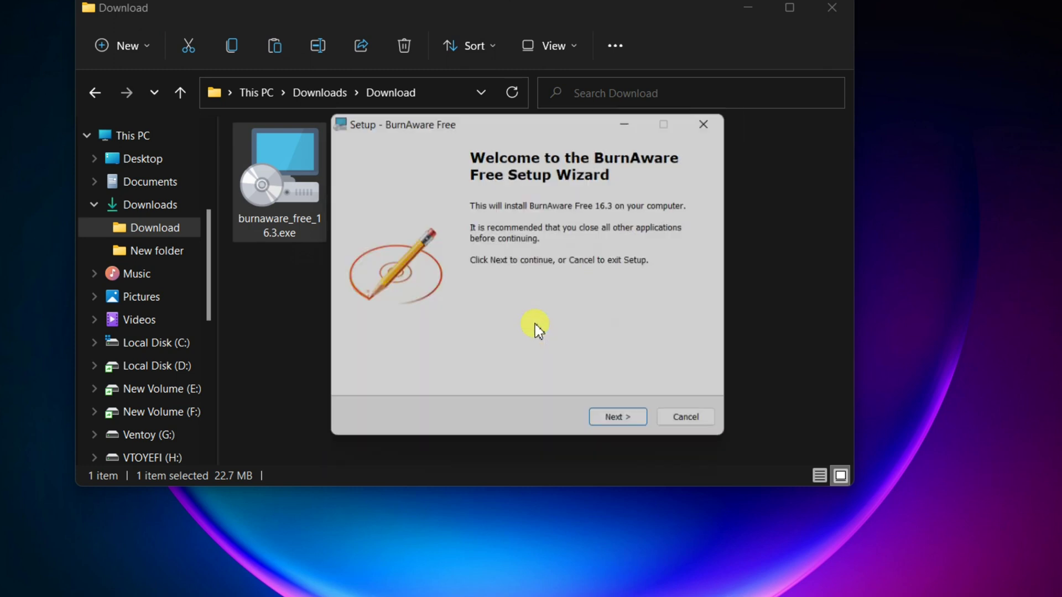
{"action": "left_click", "coordinate": [621, 428]}
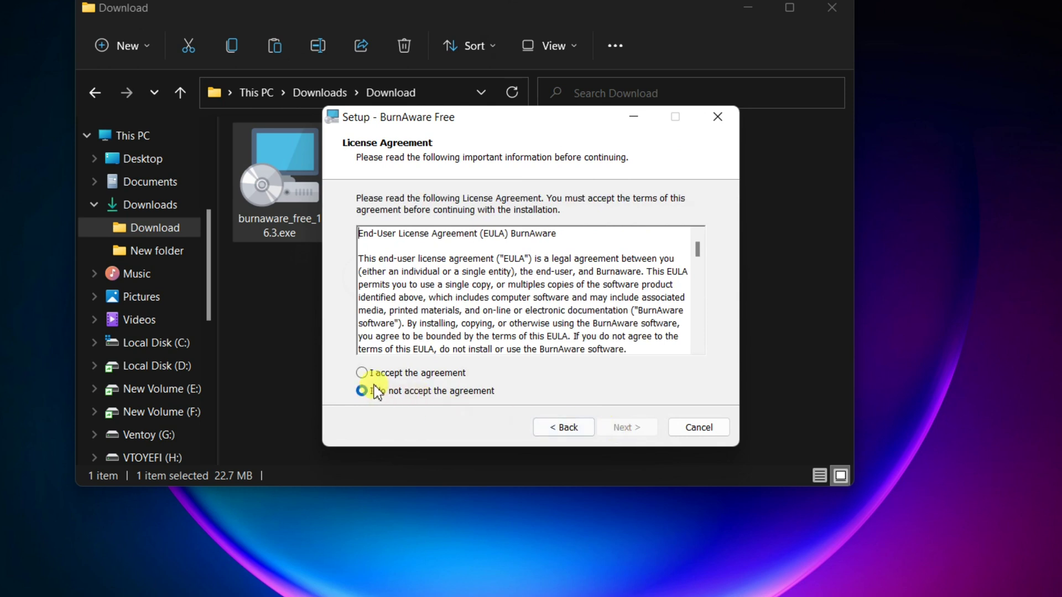
{"action": "left_click", "coordinate": [361, 373]}
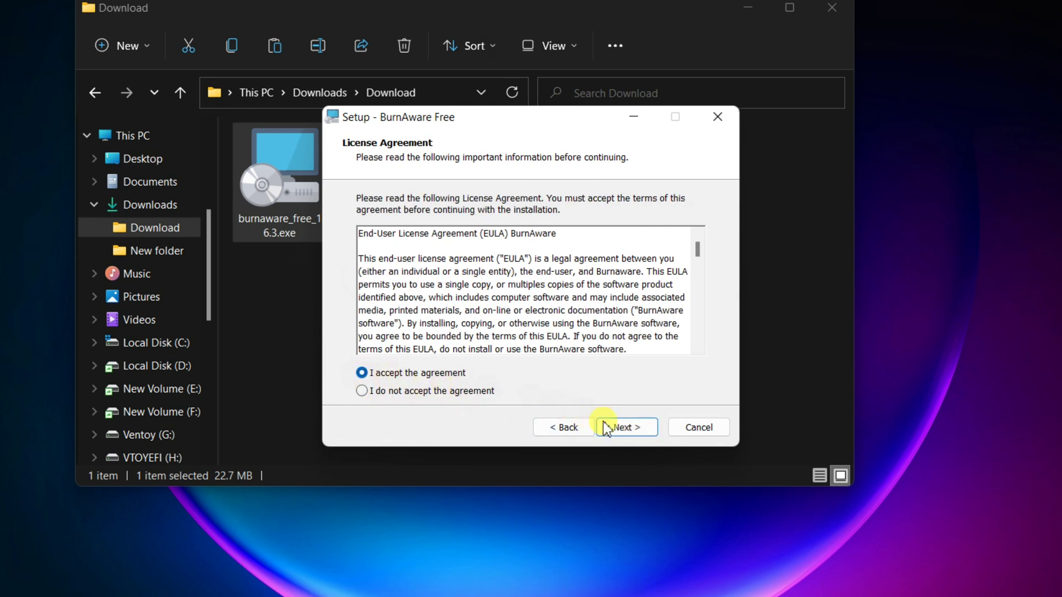
{"action": "left_click", "coordinate": [628, 429]}
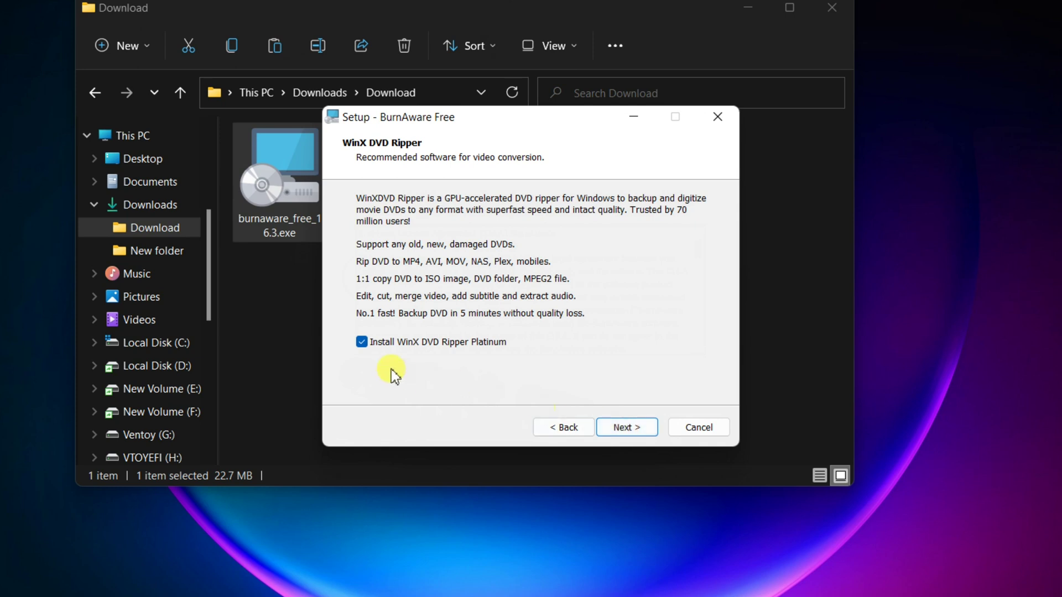
Install BurnAware Free with WinX DVD Ripper Platinum, the default destination and Start Menu folders, and a desktop shortcut
{"action": "left_click", "coordinate": [628, 429]}
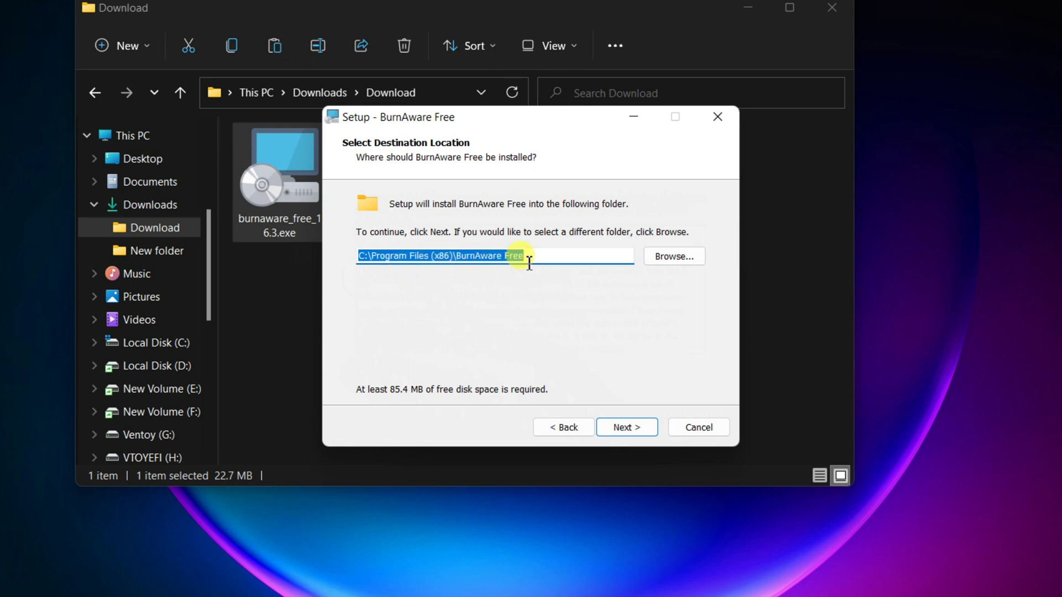
{"action": "left_click", "coordinate": [628, 429]}
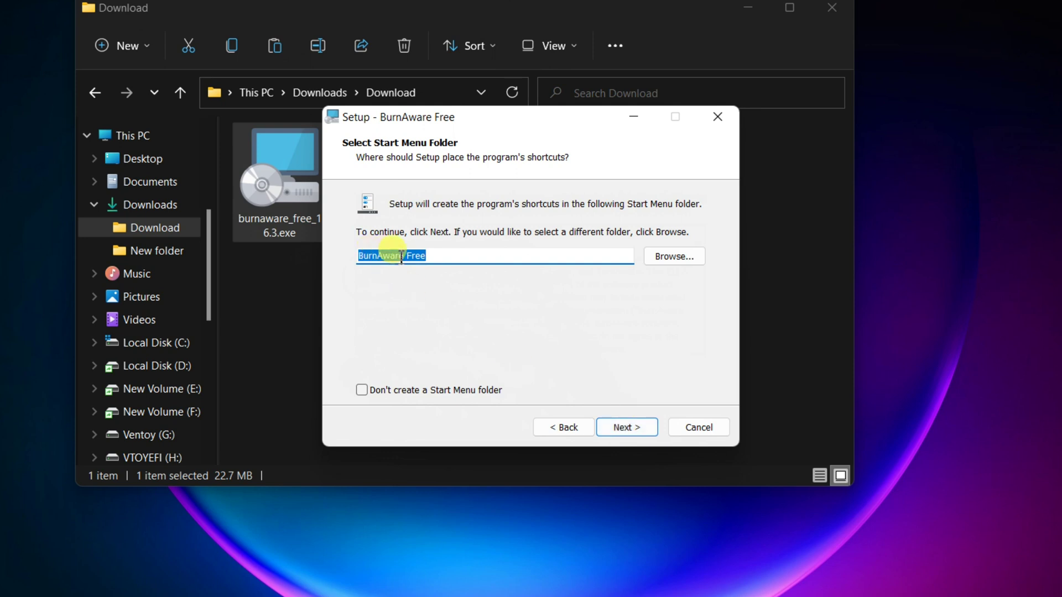
{"action": "left_click", "coordinate": [625, 429]}
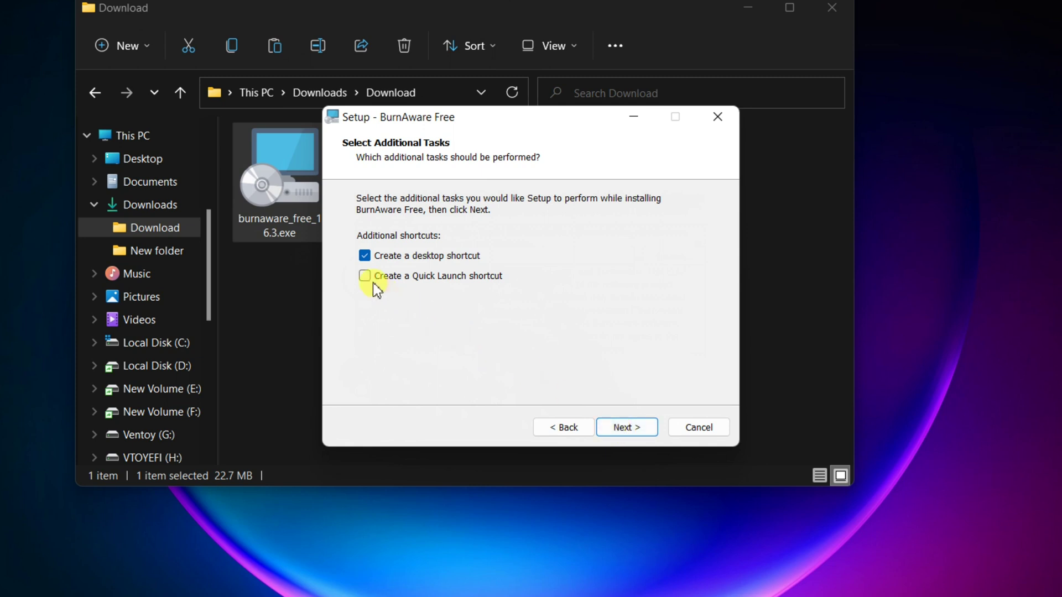
{"action": "left_click", "coordinate": [629, 431]}
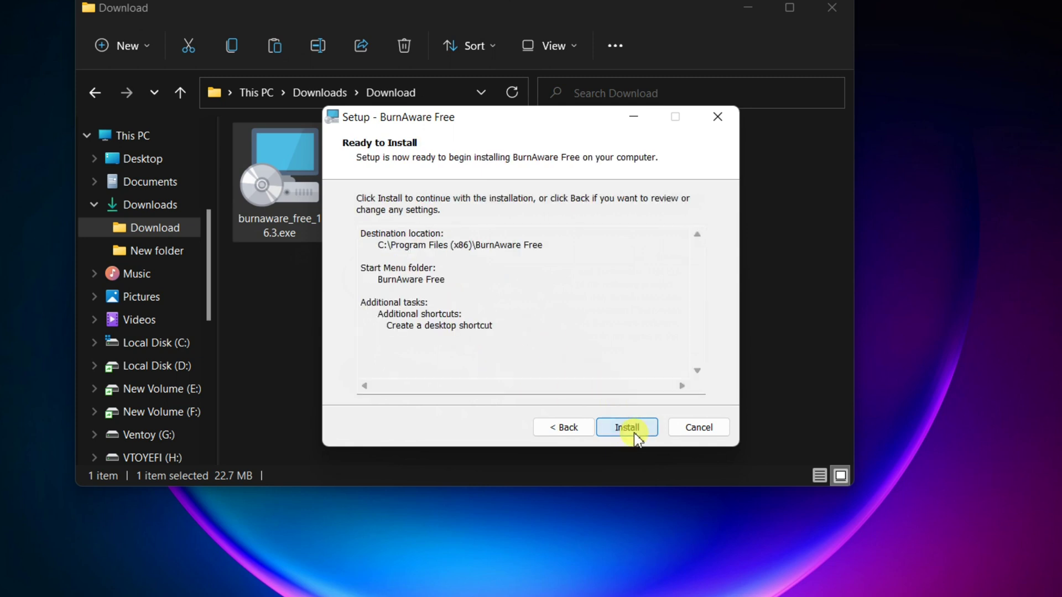
{"action": "left_click", "coordinate": [627, 429]}
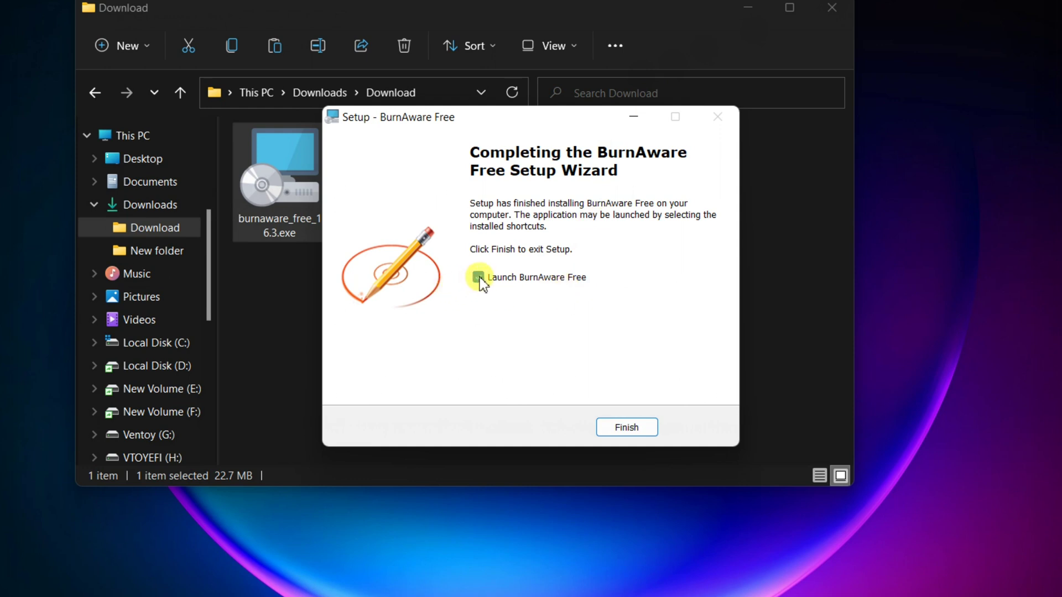
Finish the setup with BurnAware Free launched and close the Download folder window
{"action": "left_click", "coordinate": [627, 428]}
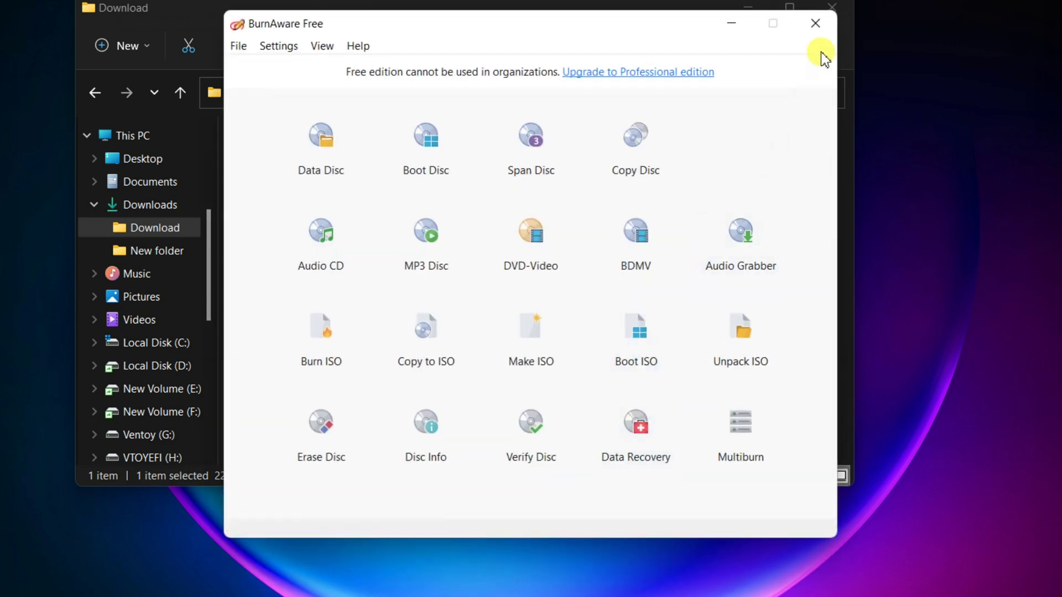
{"action": "left_click", "coordinate": [848, 9]}
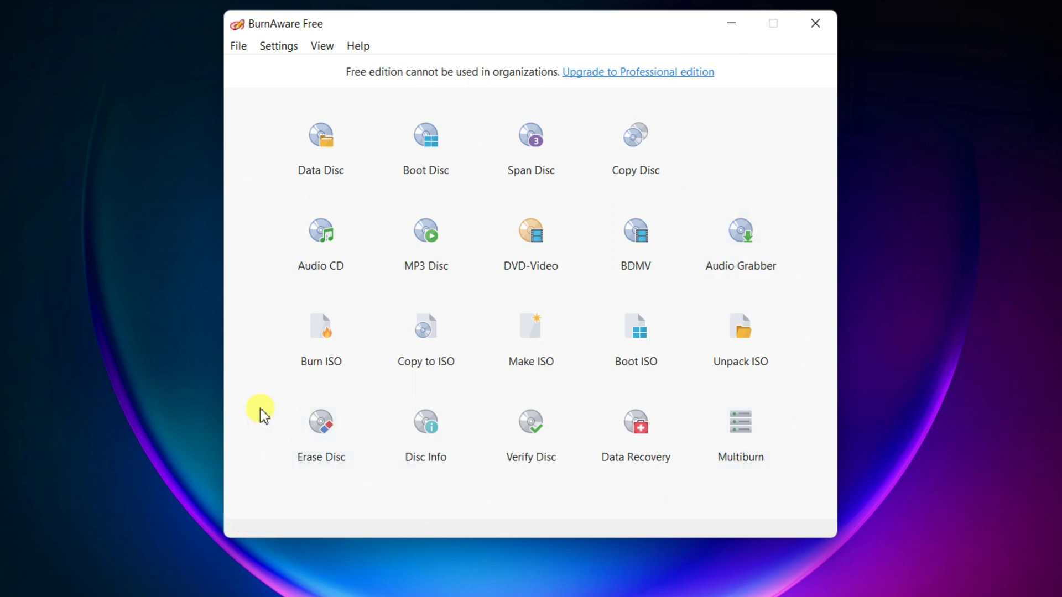
Start a data disc compilation and set the disc size to DVD 4.7GB
{"action": "left_click", "coordinate": [326, 154]}
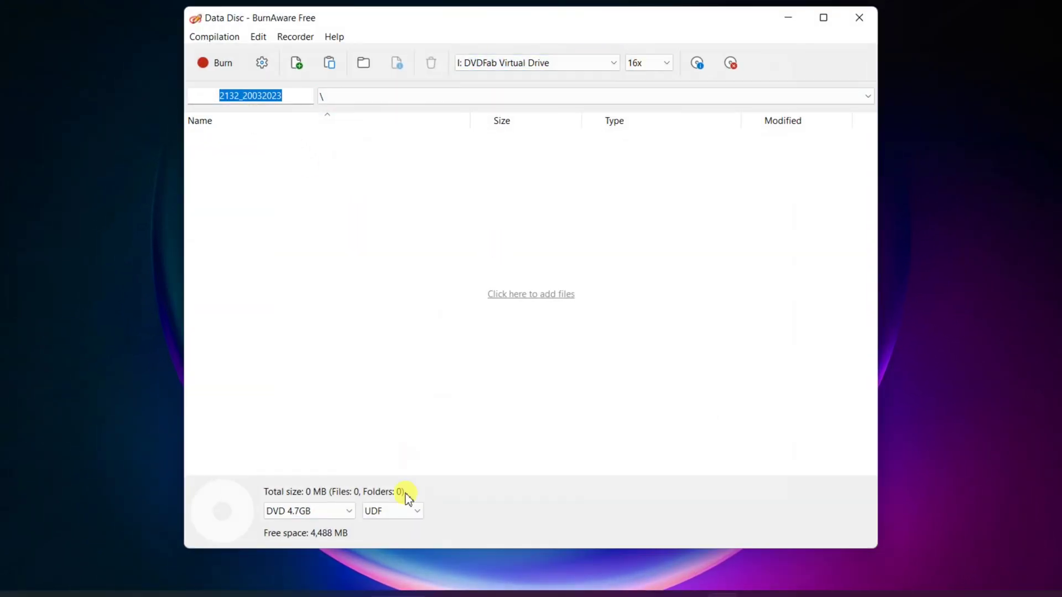
{"action": "left_click", "coordinate": [344, 509]}
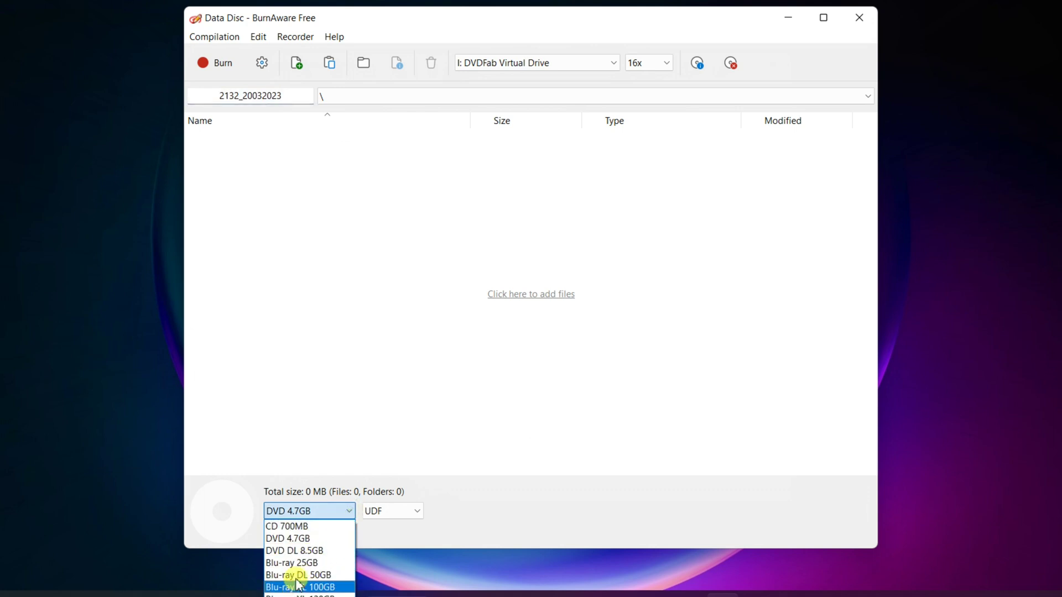
{"action": "left_click", "coordinate": [299, 546]}
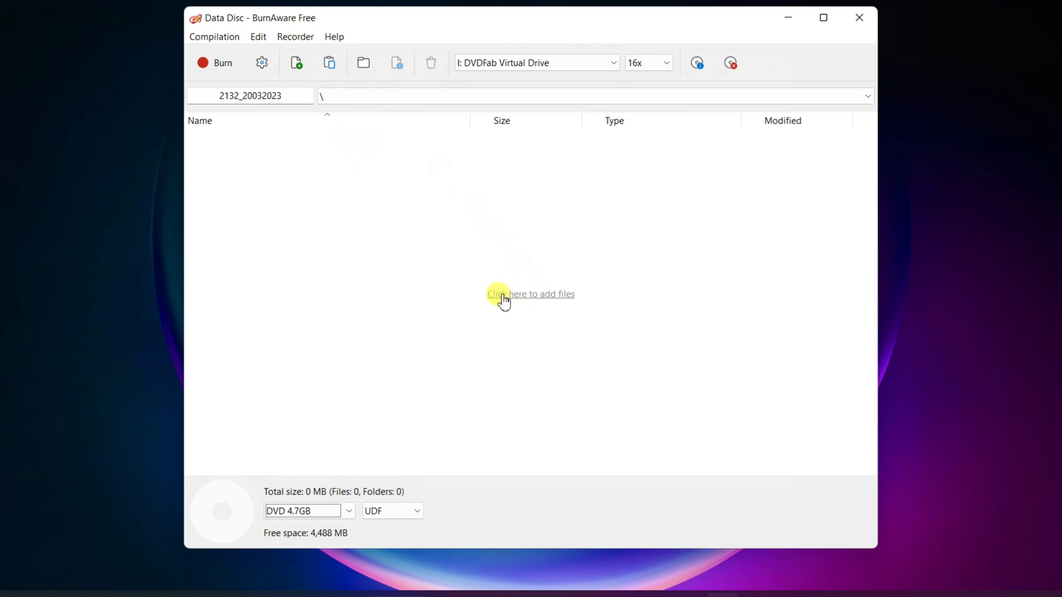
Add the last three pds files in the Documents folder to the data disc, including WIN+.pds and WIN+kkk.pds
{"action": "left_click", "coordinate": [547, 295]}
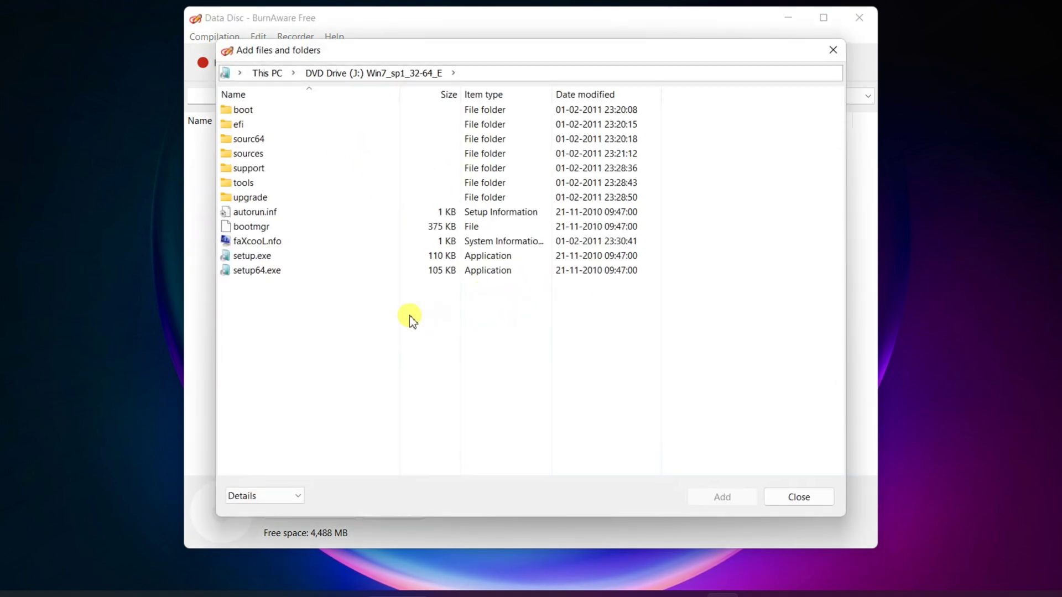
{"action": "left_click", "coordinate": [269, 73]}
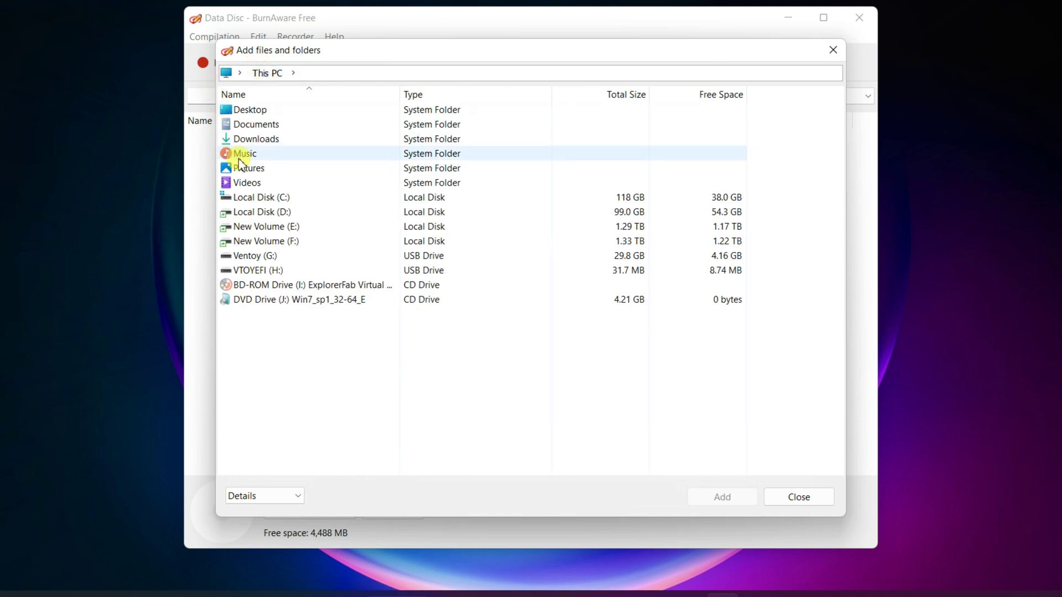
{"action": "double_click", "coordinate": [253, 125]}
{"action": "left_click_drag", "start_coordinate": [291, 346], "coordinate": [221, 256]}
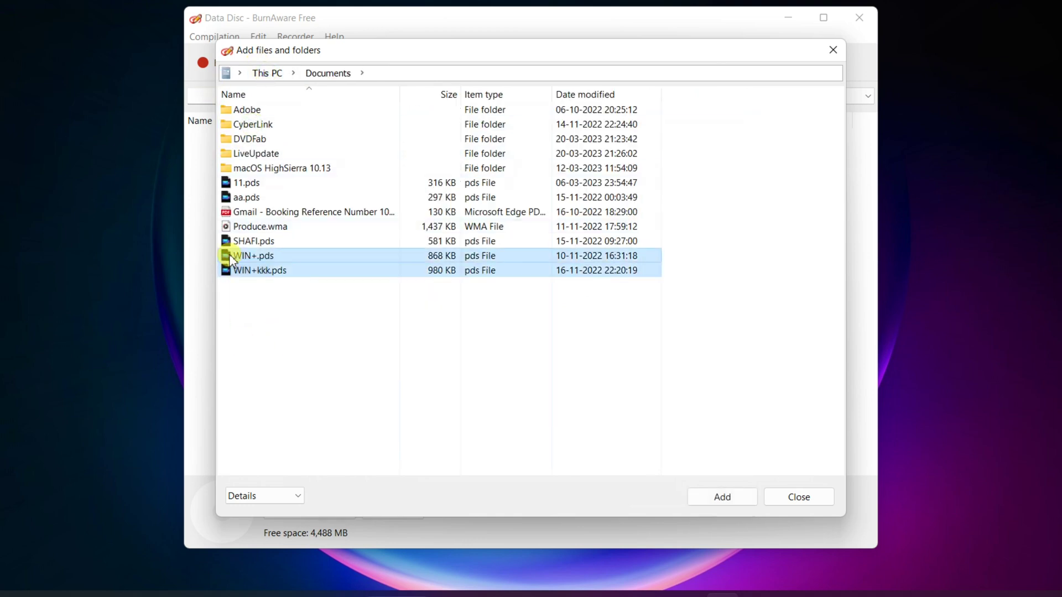
{"action": "left_click_drag", "start_coordinate": [304, 310], "coordinate": [219, 247]}
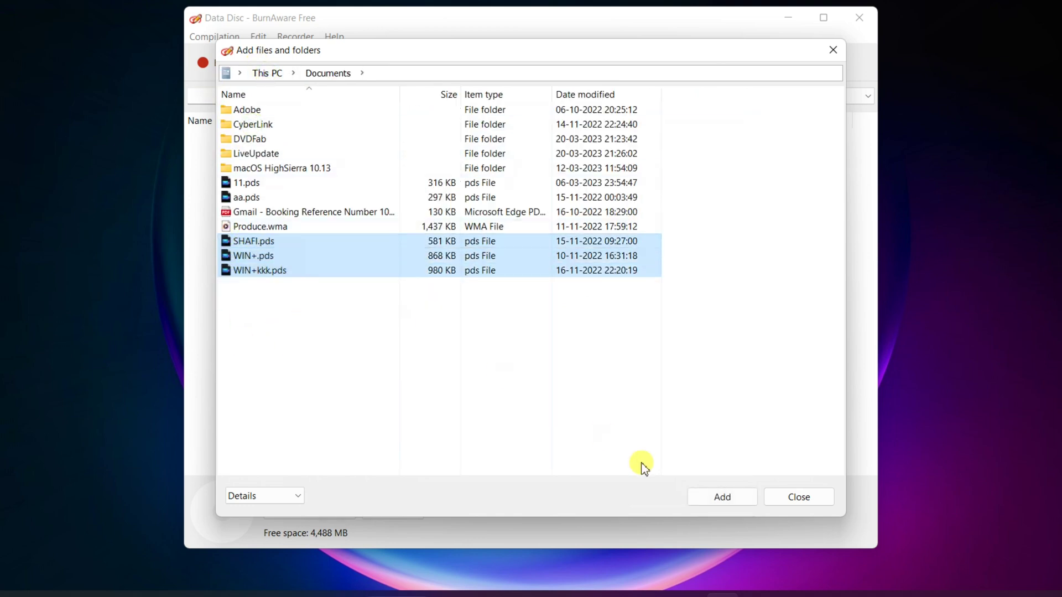
{"action": "left_click", "coordinate": [722, 496]}
{"action": "left_click", "coordinate": [799, 496]}
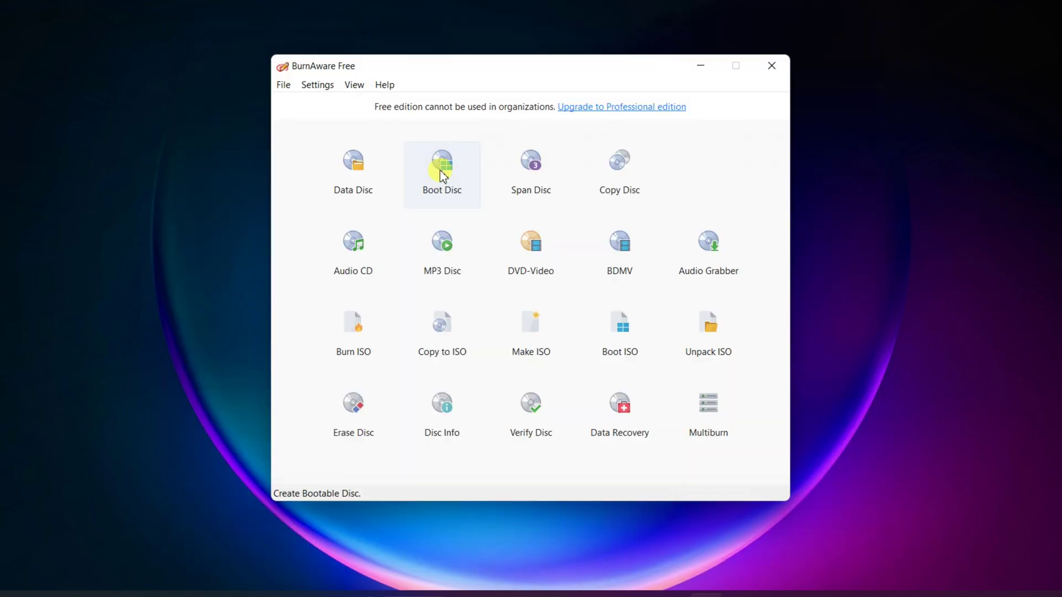
Start a bootable disc compilation and set the disc size to DVD 4.7GB
{"action": "left_click", "coordinate": [443, 176]}
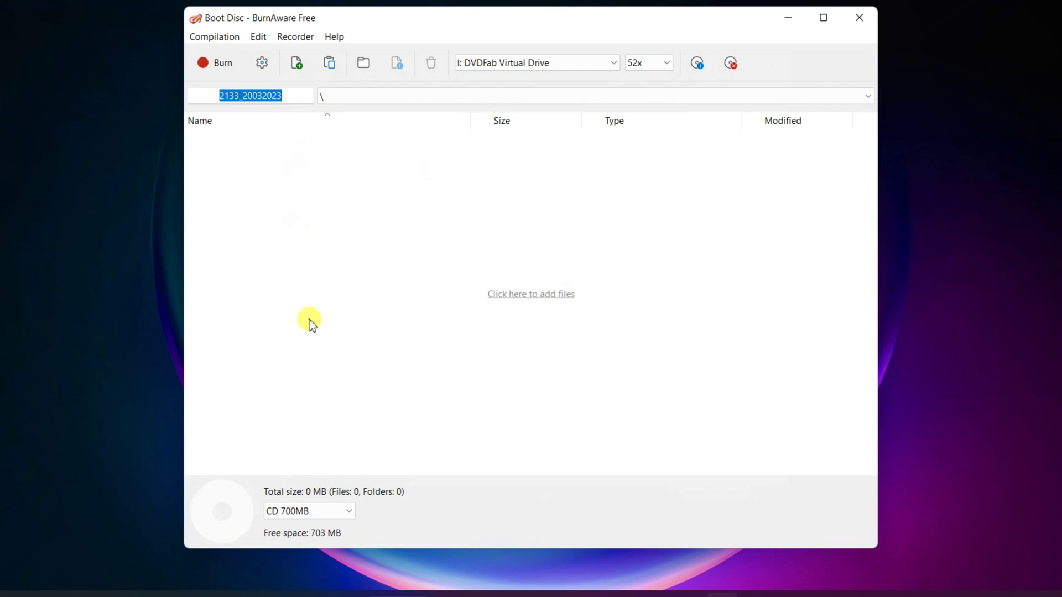
{"action": "left_click", "coordinate": [351, 508]}
{"action": "left_click", "coordinate": [290, 535]}
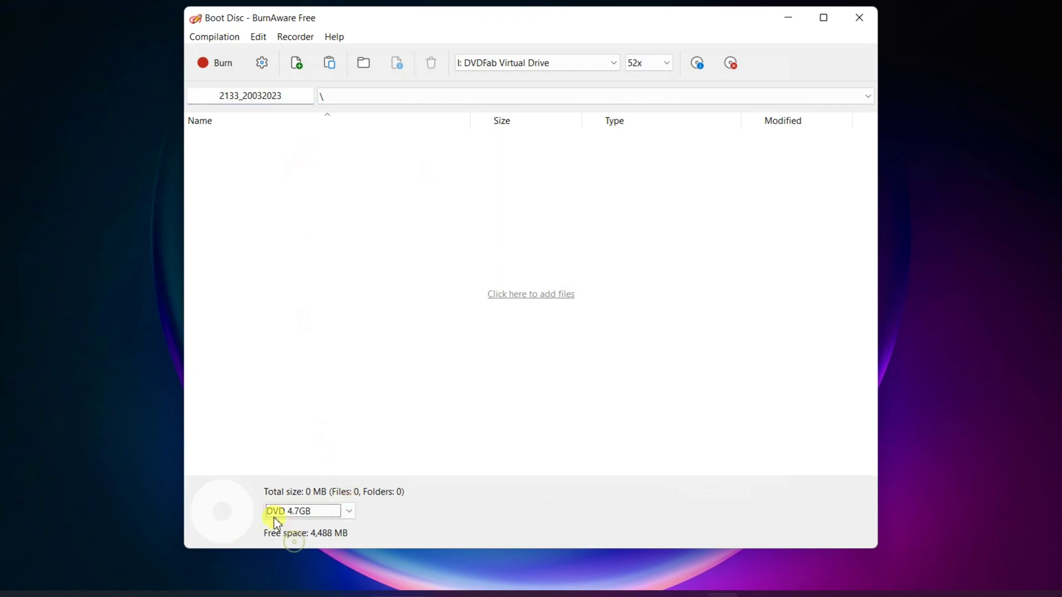
Add all files and folders from DVD Drive (J:) Win7_sp1_32-64_E to the boot disc compilation
{"action": "left_click", "coordinate": [525, 296]}
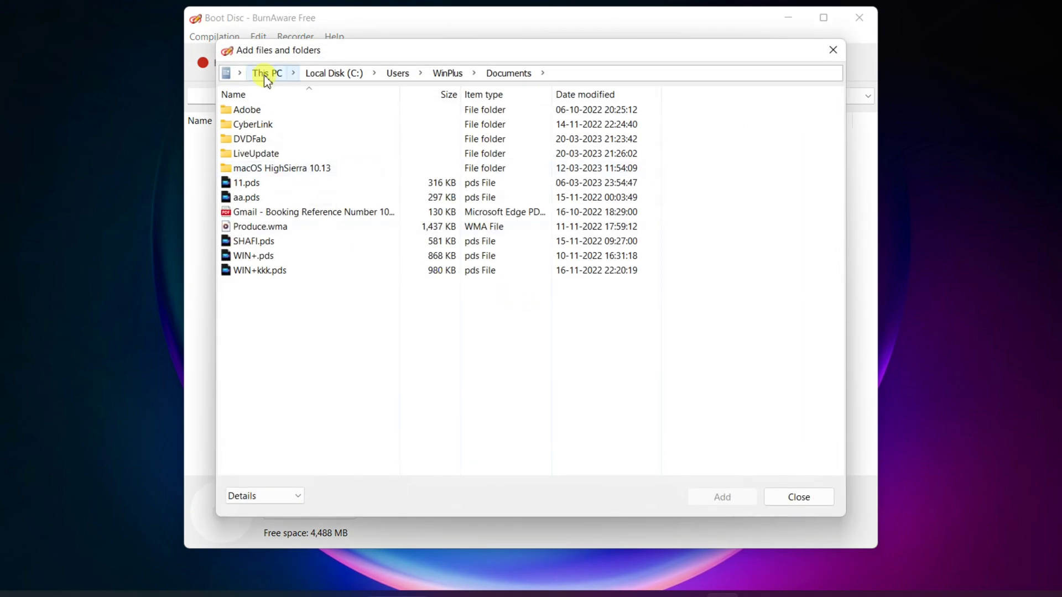
{"action": "left_click", "coordinate": [264, 72]}
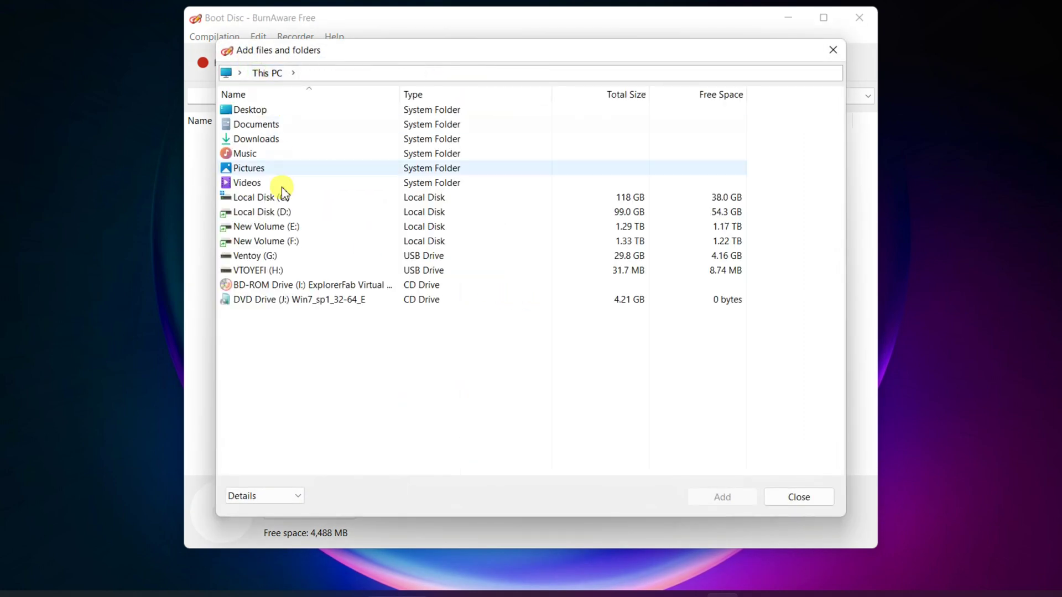
{"action": "double_click", "coordinate": [258, 301]}
{"action": "left_click_drag", "start_coordinate": [365, 380], "coordinate": [207, 100]}
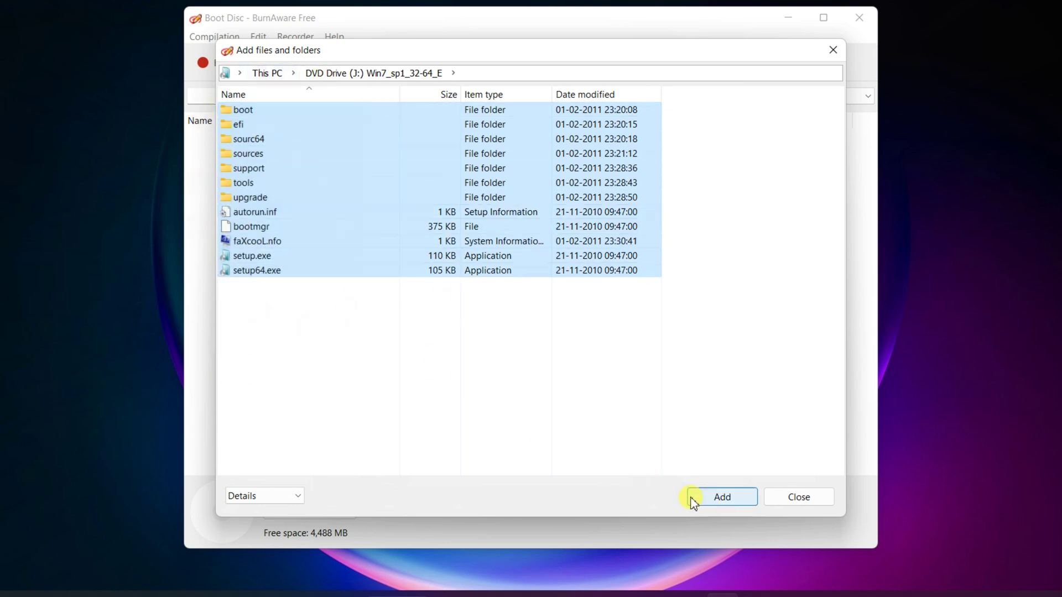
{"action": "left_click", "coordinate": [722, 499]}
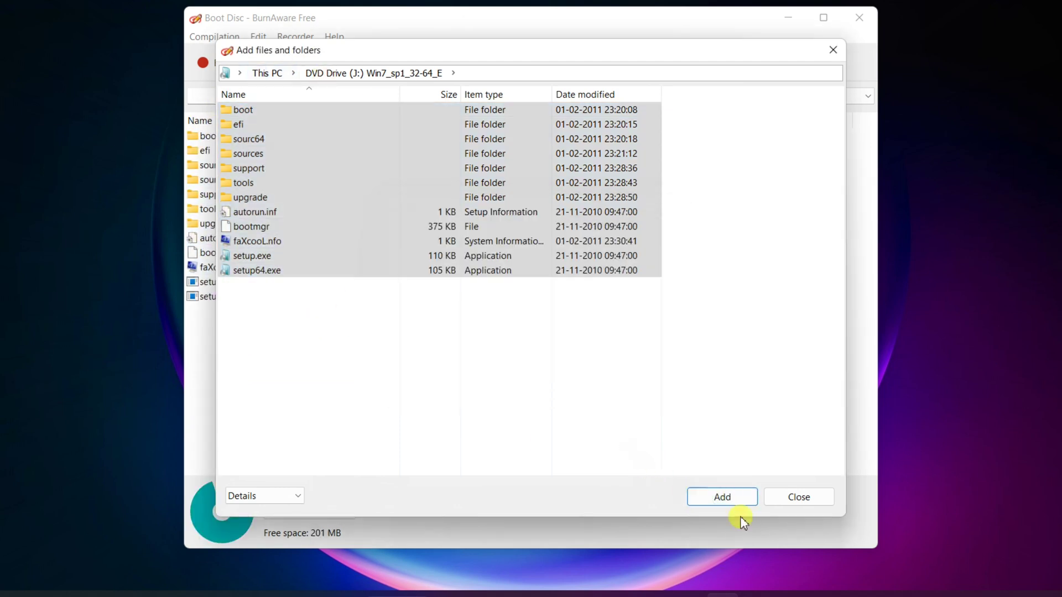
{"action": "left_click", "coordinate": [802, 501]}
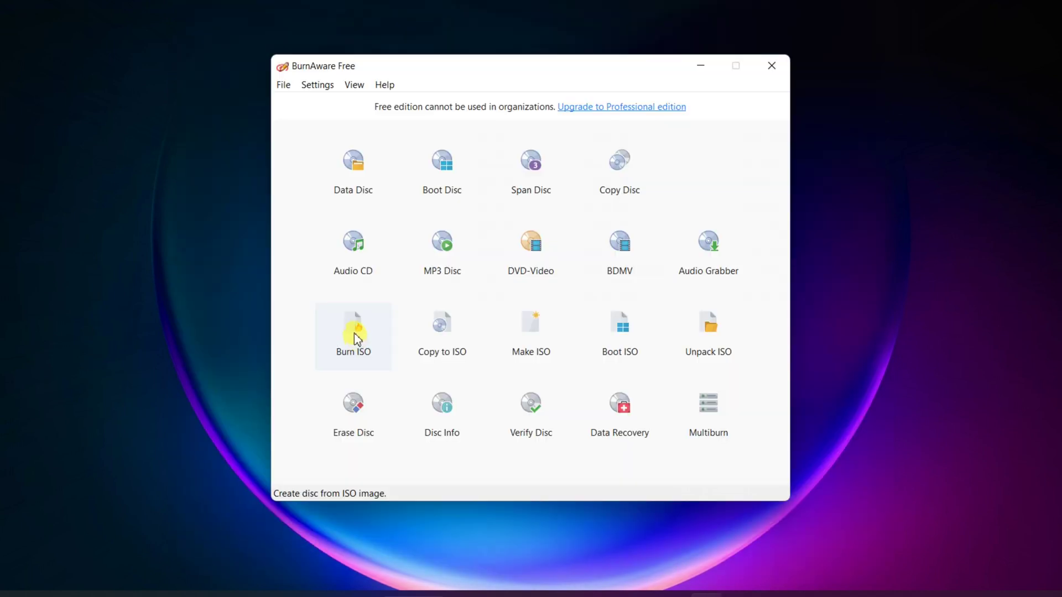
Start an ISO burn, load Win10_English_x64.iso from Ventoy (G:) as the disc image, and set the disc size to DVD 4.7GB
{"action": "left_click", "coordinate": [354, 333]}
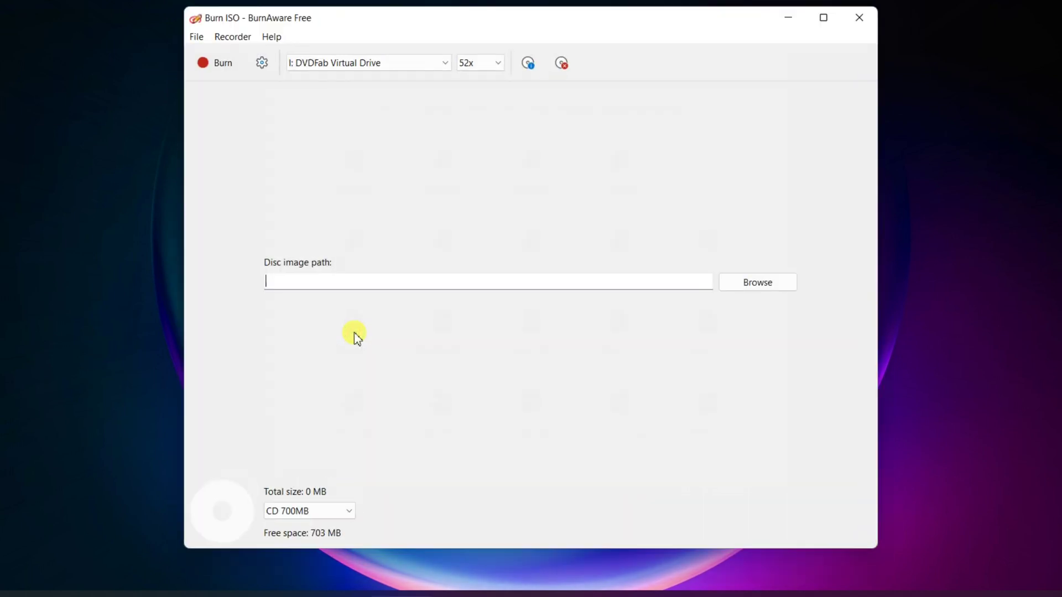
{"action": "left_click", "coordinate": [762, 284]}
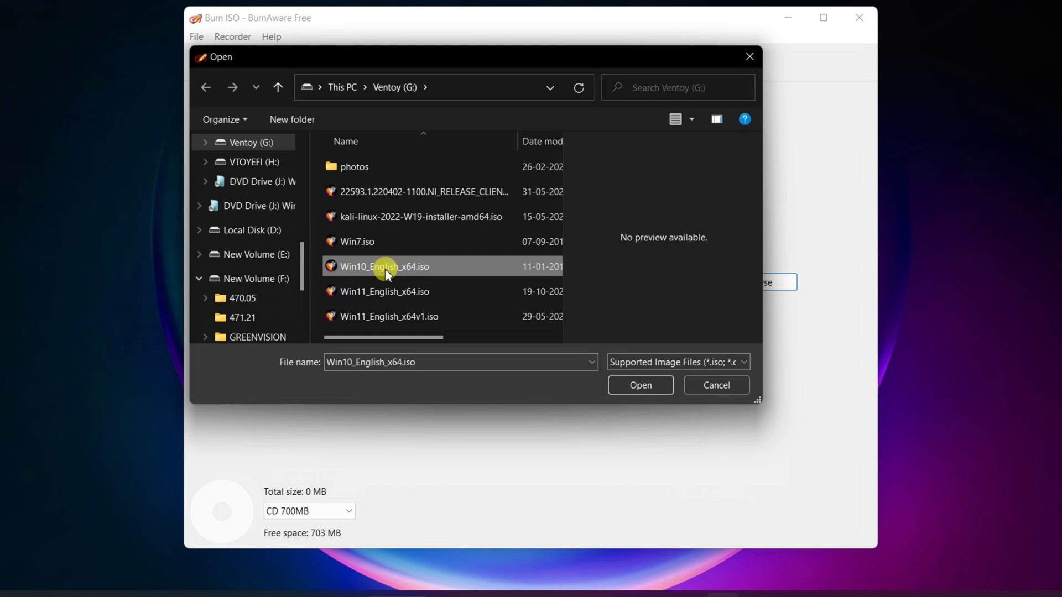
{"action": "left_click", "coordinate": [639, 385]}
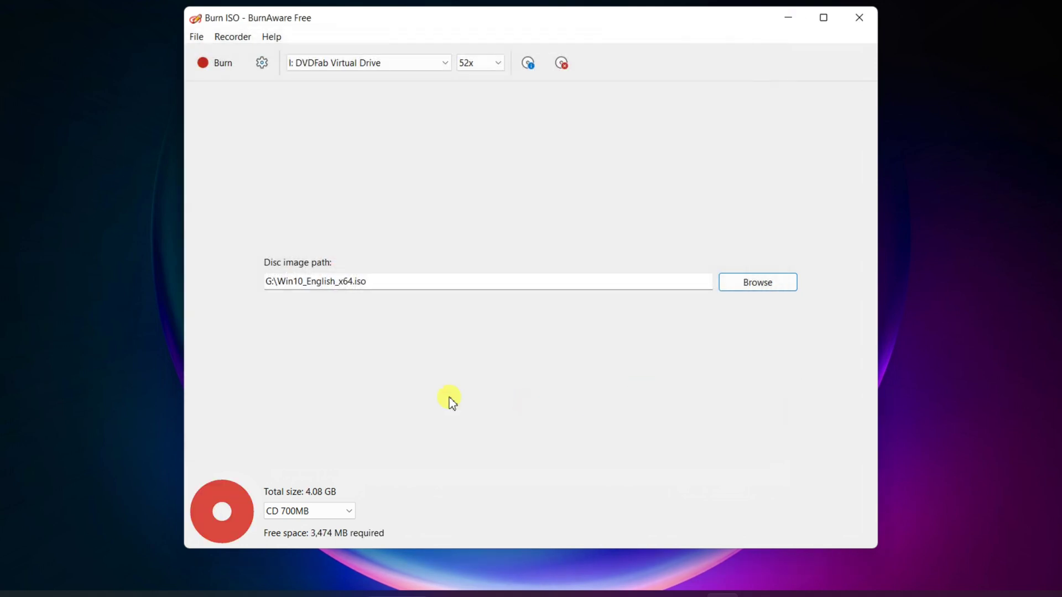
{"action": "left_click", "coordinate": [325, 511]}
{"action": "left_click", "coordinate": [298, 536]}
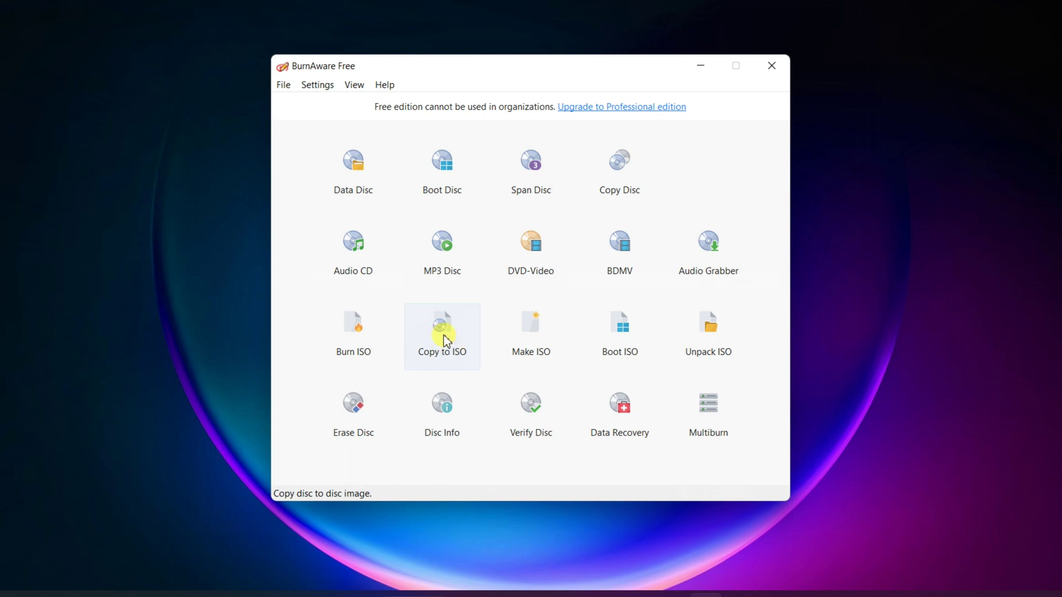
Start a Copy to ISO job from the I: DVDFab Virtual Drive and set its output image to win.iso on New Volume (E:)
{"action": "left_click", "coordinate": [447, 341]}
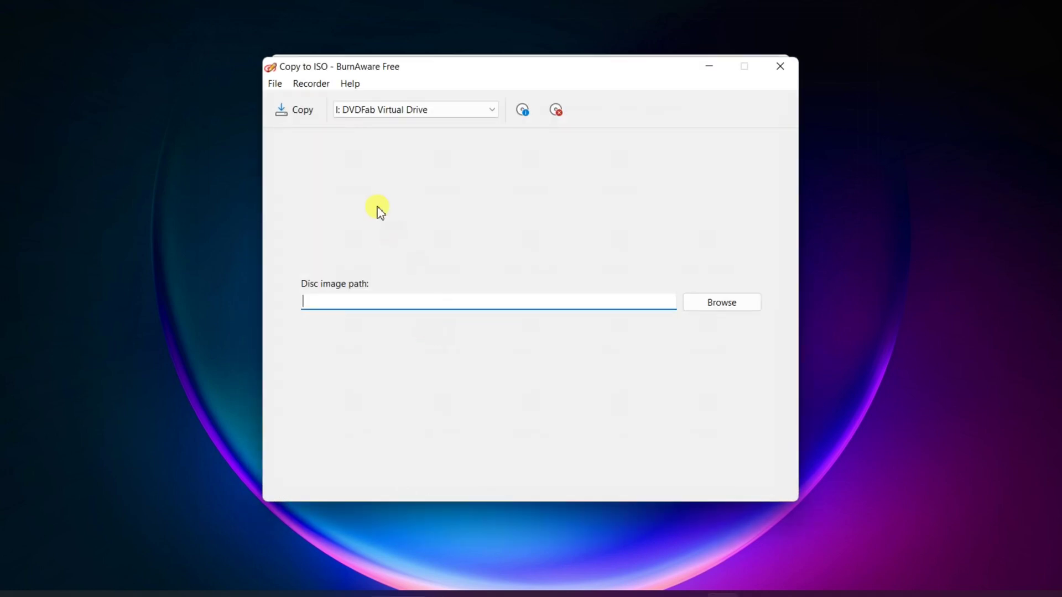
{"action": "left_click", "coordinate": [366, 113]}
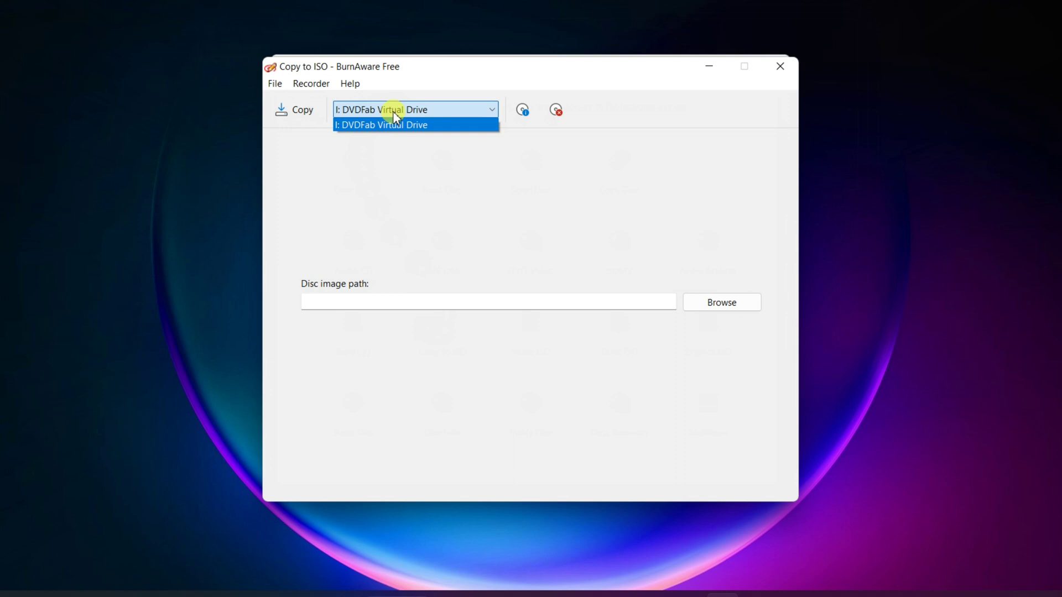
{"action": "left_click", "coordinate": [393, 112]}
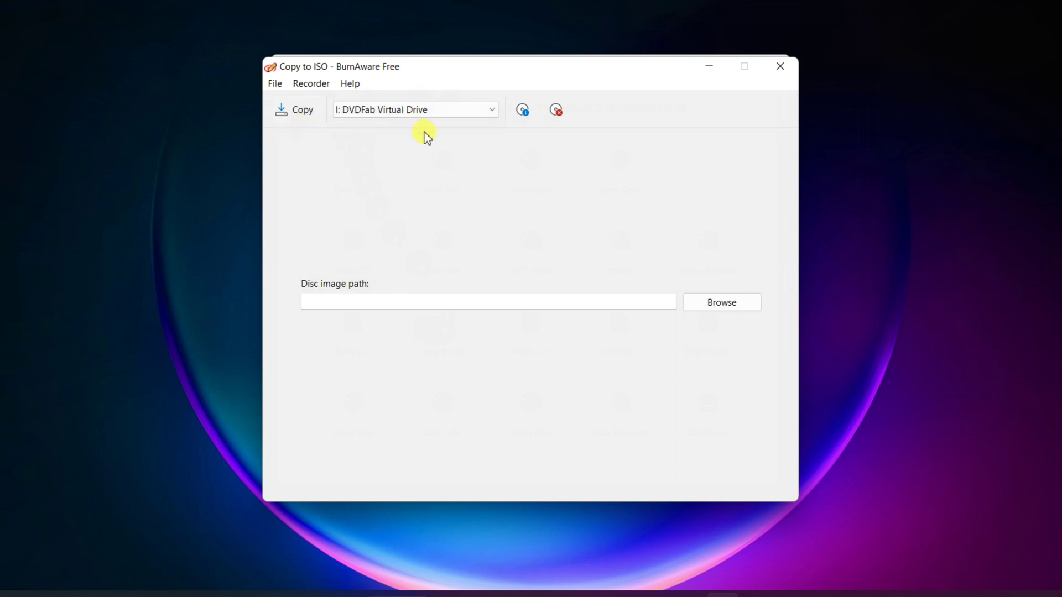
{"action": "left_click", "coordinate": [719, 304]}
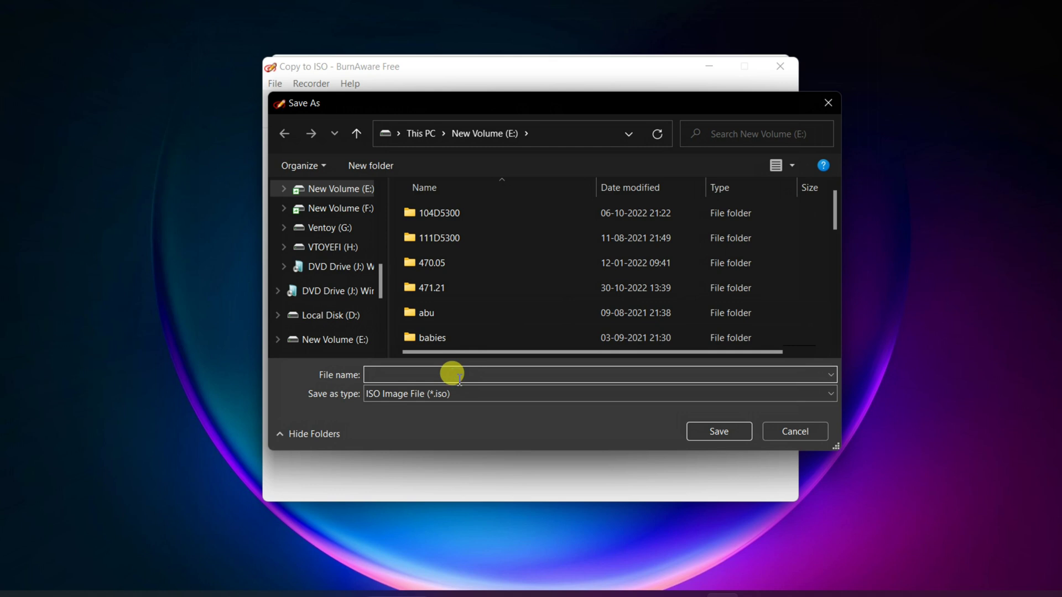
{"action": "type", "text": "win"}
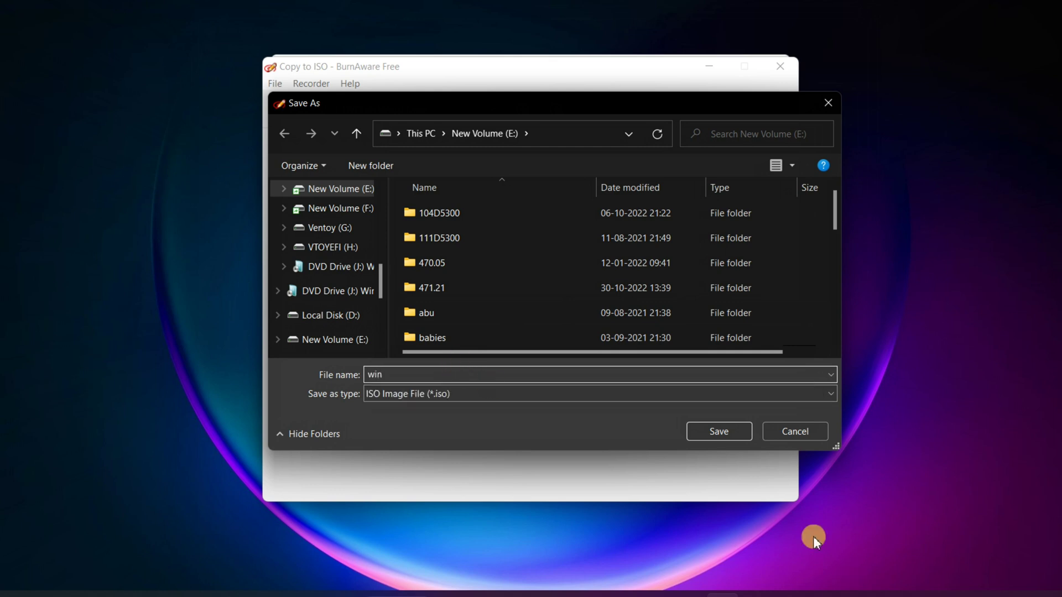
{"action": "left_click", "coordinate": [723, 432]}
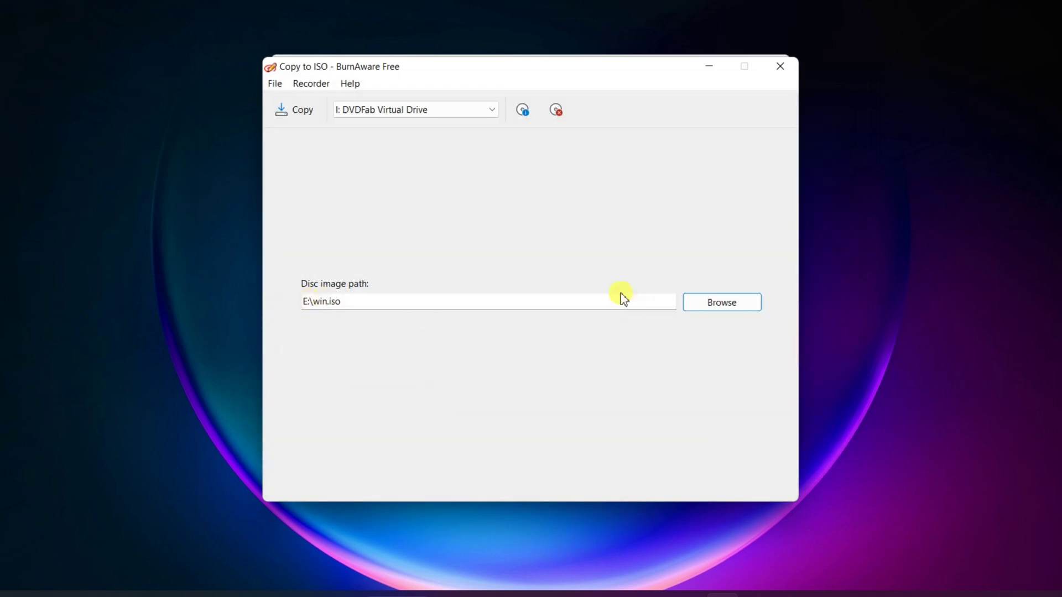
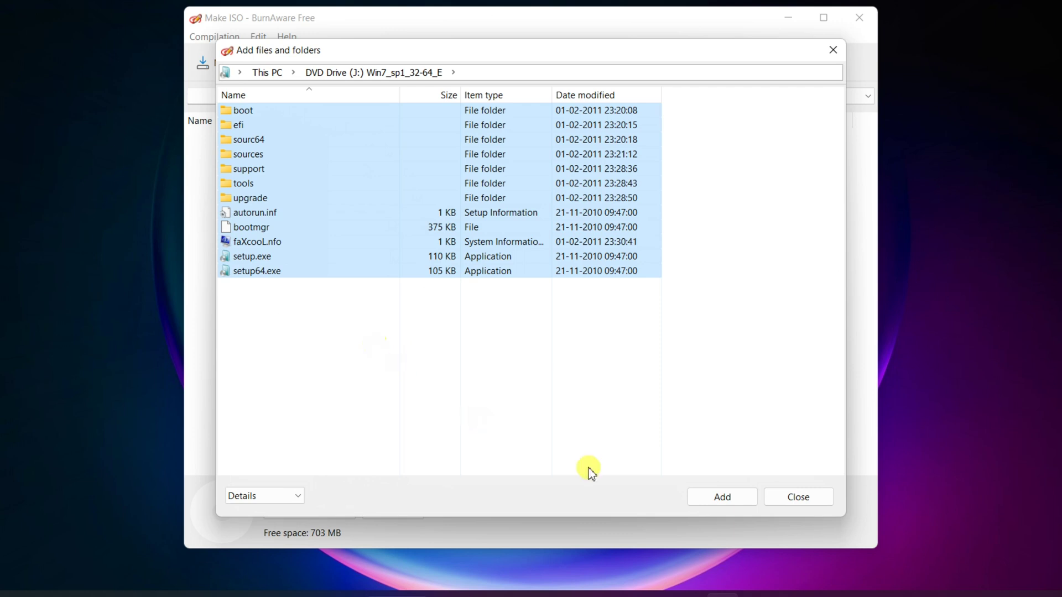
Add all files and folders from DVD Drive (J:) Win7_sp1_32-64_E to the Make ISO compilation and set the disc size to DVD 4.7GB
{"action": "left_click", "coordinate": [706, 501]}
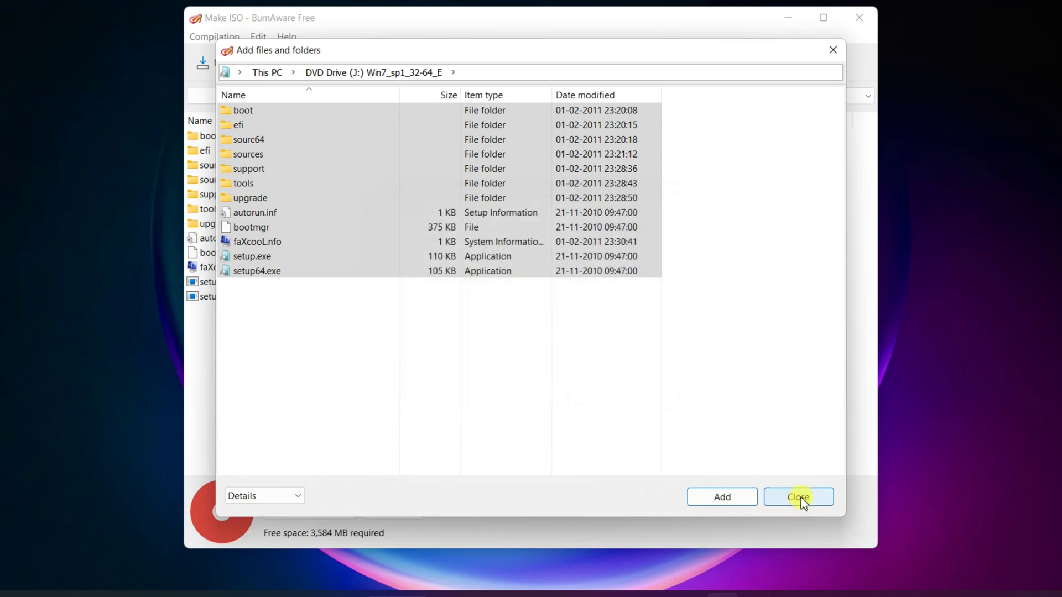
{"action": "left_click", "coordinate": [797, 497]}
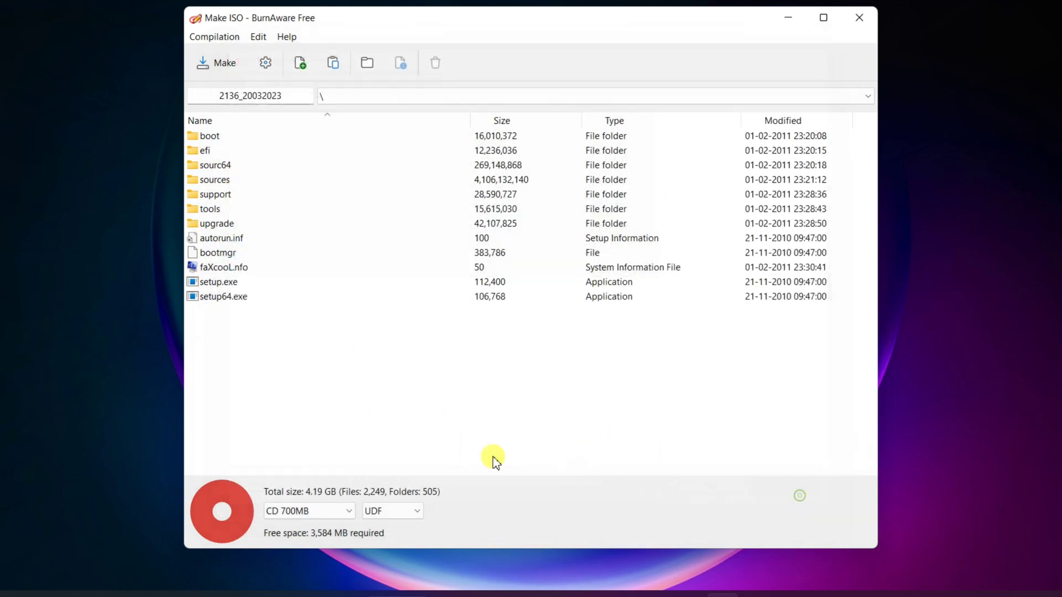
{"action": "left_click", "coordinate": [349, 511]}
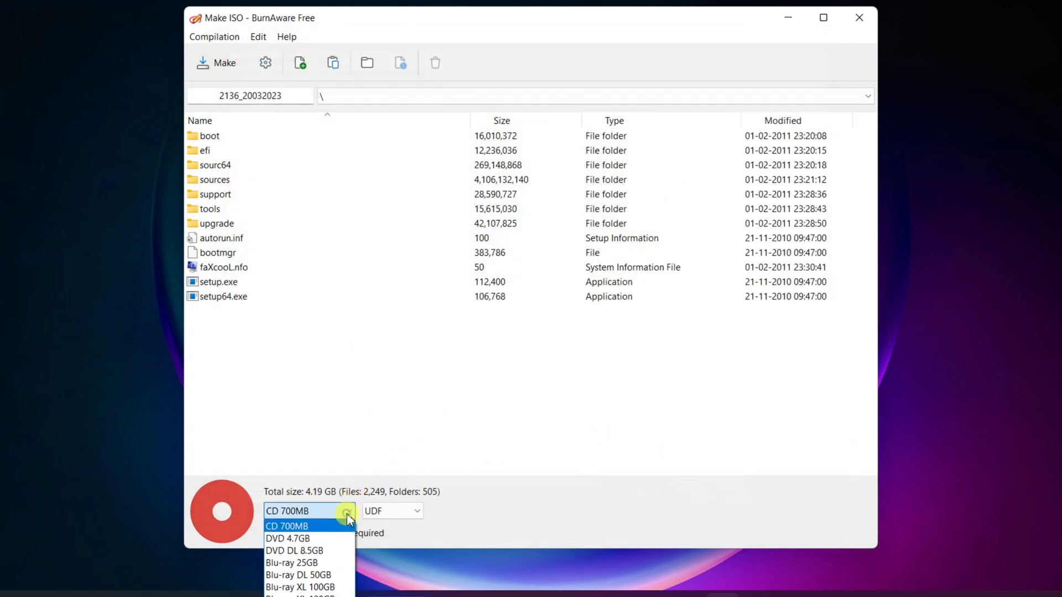
{"action": "left_click", "coordinate": [303, 539]}
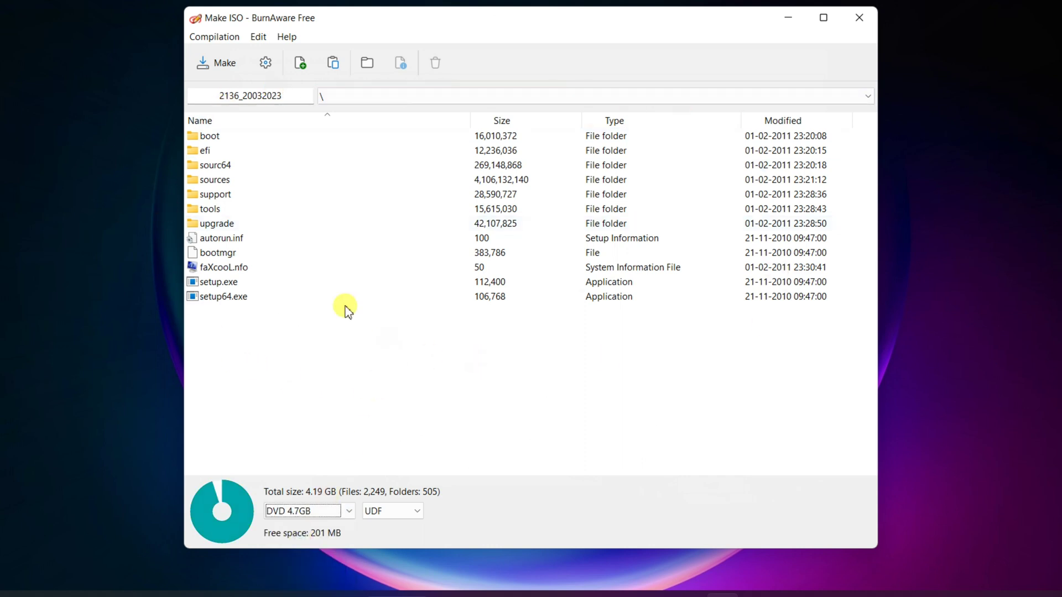
Build the ISO image from the compilation, saving it as "win 7" in the Documents folder, and close the Make ISO window
{"action": "left_click", "coordinate": [214, 68]}
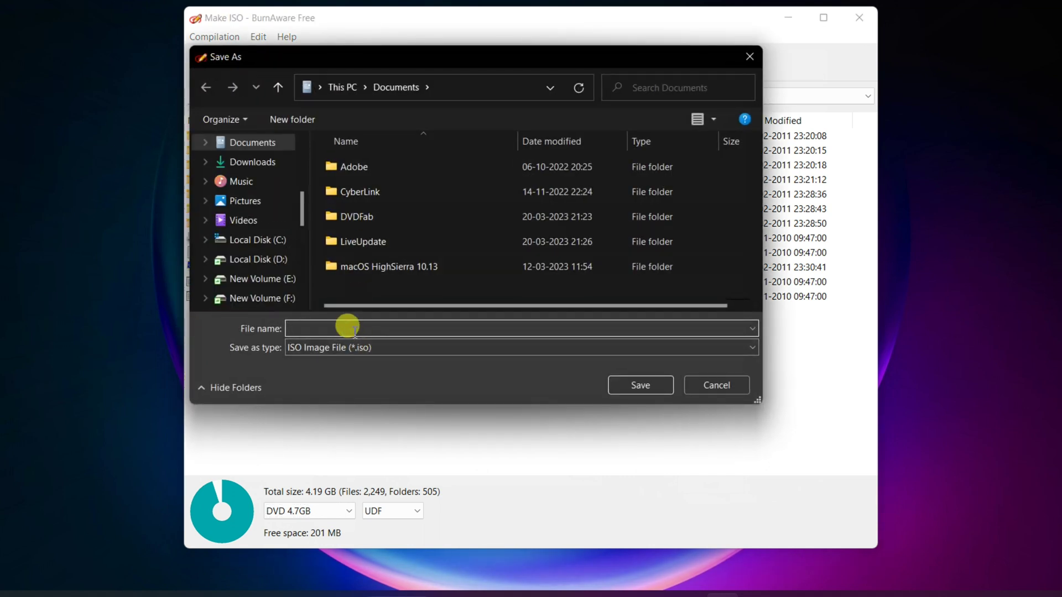
{"action": "type", "text": "w"}
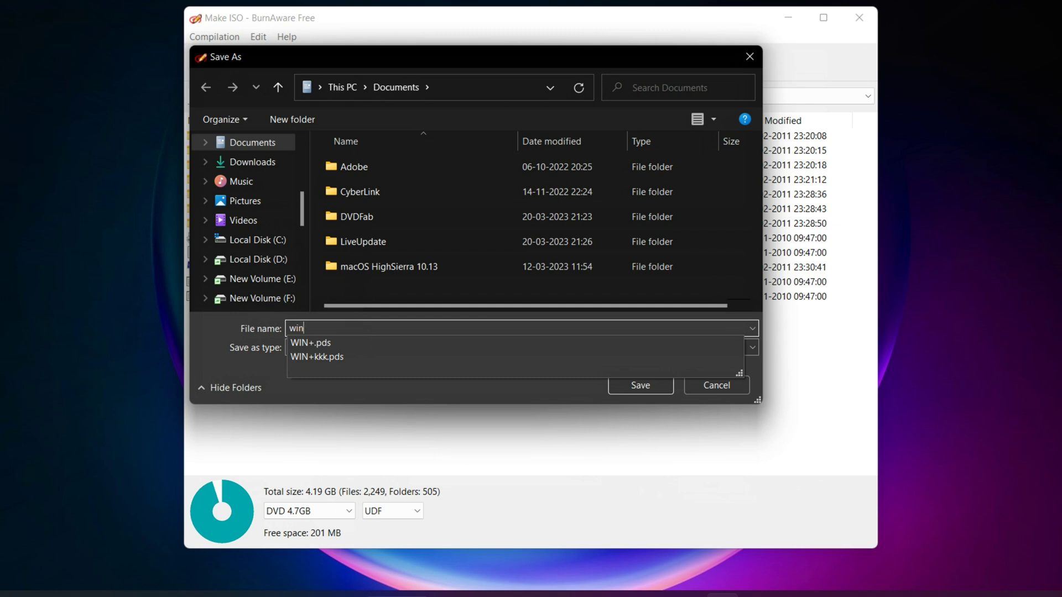
{"action": "type", "text": "in"}
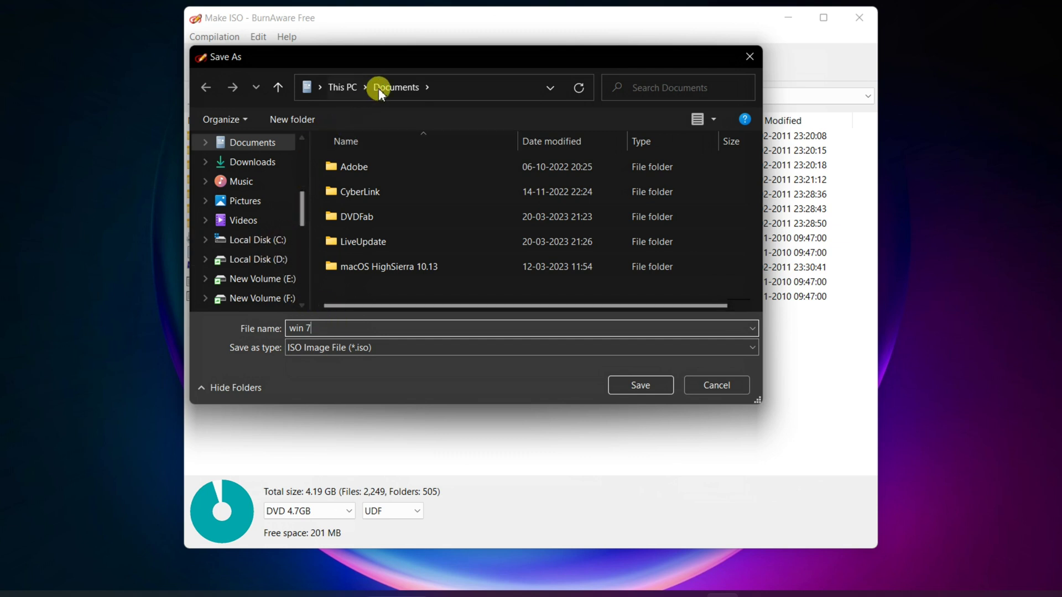
{"action": "left_click", "coordinate": [636, 385]}
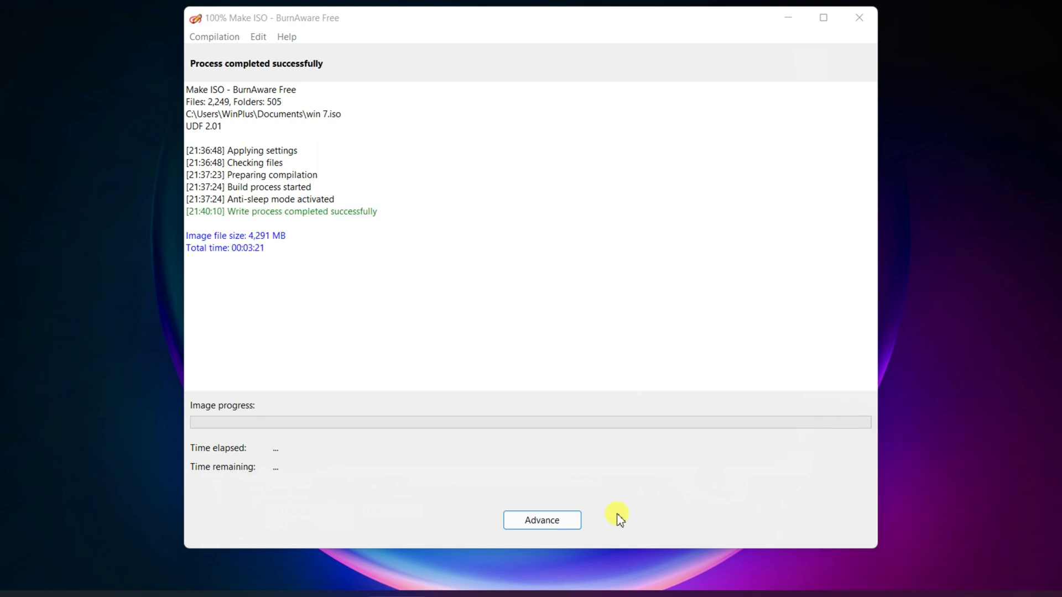
{"action": "left_click", "coordinate": [859, 18]}
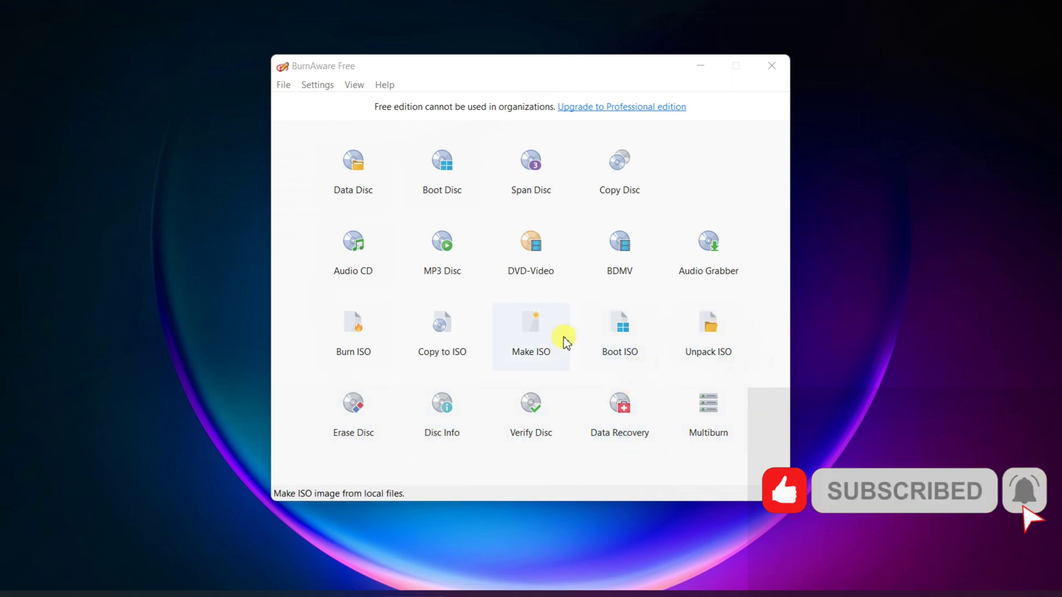
{"action": "left_click", "coordinate": [708, 337]}
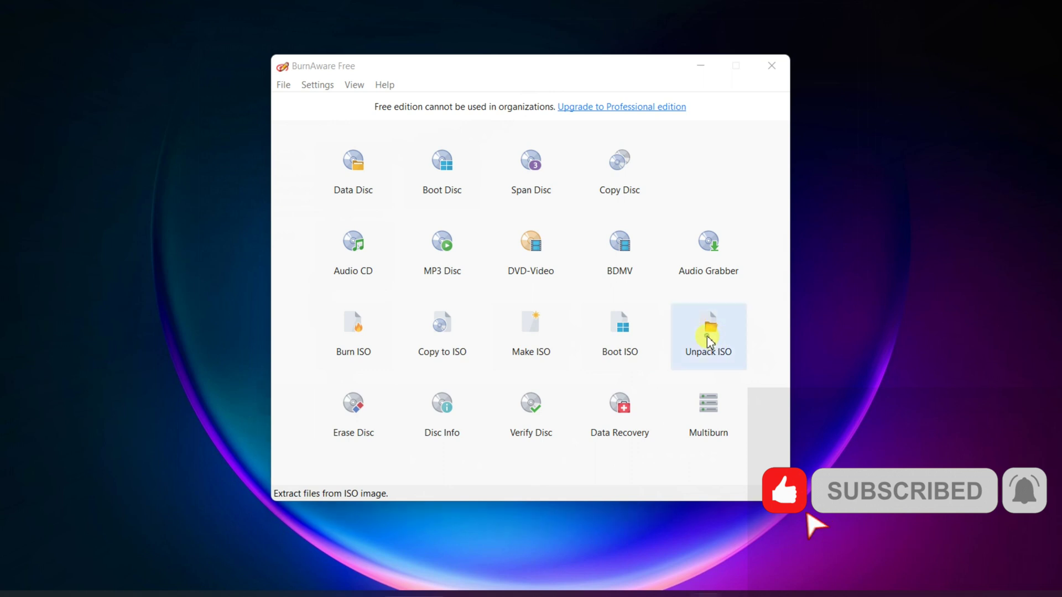
{"action": "left_click", "coordinate": [682, 369]}
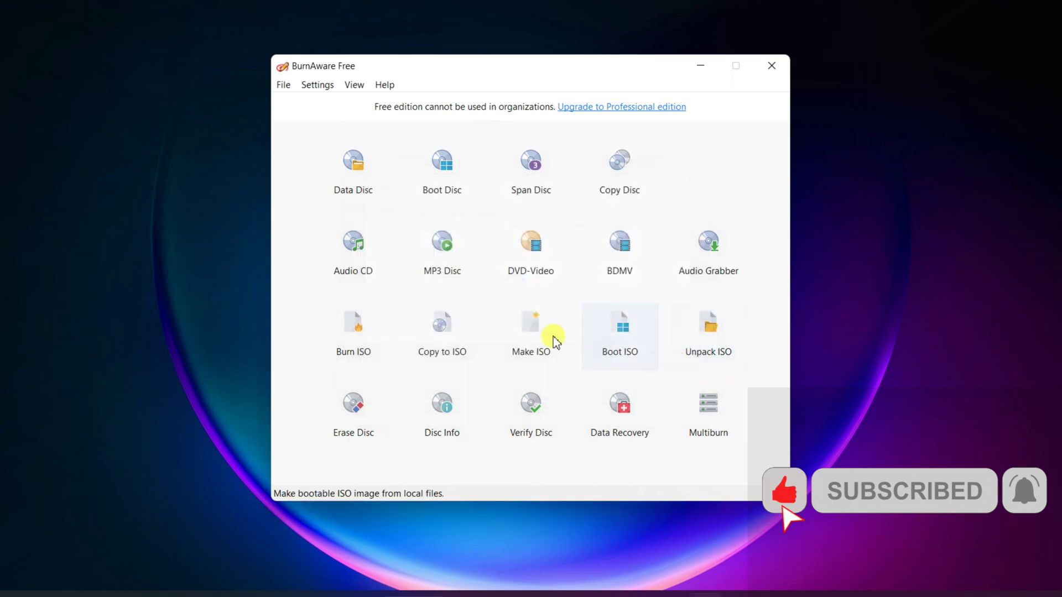